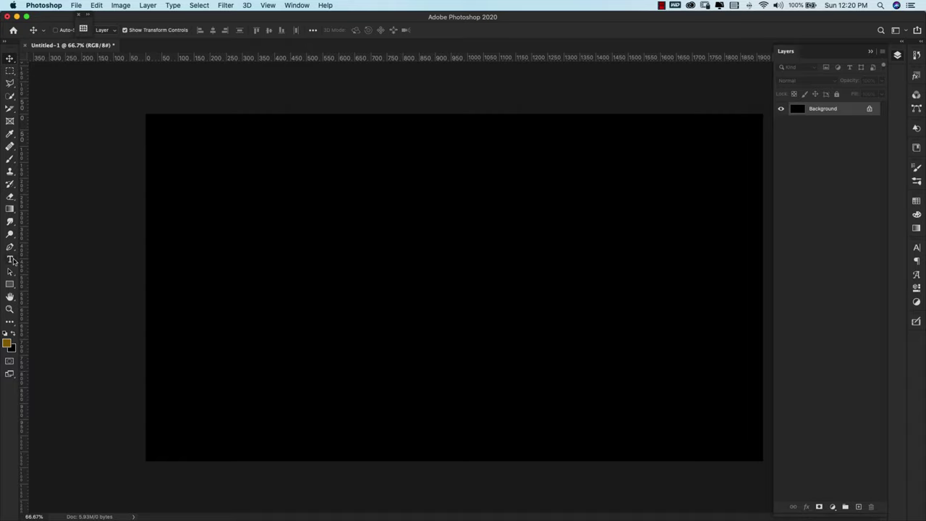
Step: Type and commit the word 'Glitter' as a new horizontal text layer on the canvas
{"action": "left_click", "coordinate": [11, 261]}
{"action": "left_click", "coordinate": [11, 260]}
{"action": "left_click", "coordinate": [73, 259]}
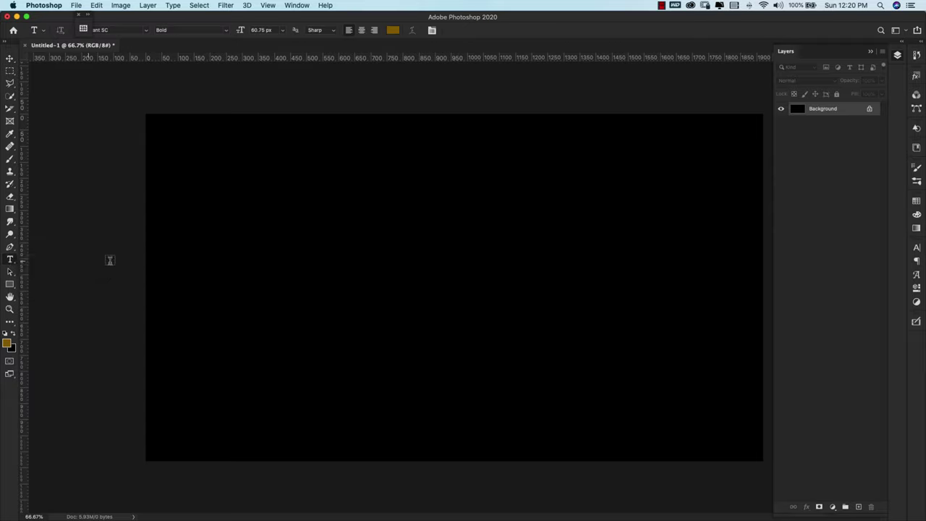
{"action": "left_click", "coordinate": [314, 283]}
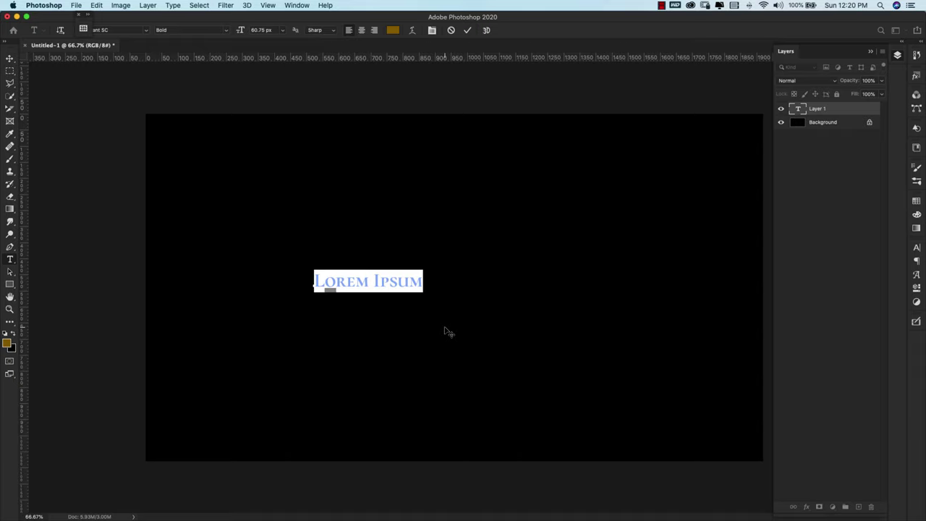
{"action": "type", "text": "Glitter"}
{"action": "left_click", "coordinate": [445, 325]}
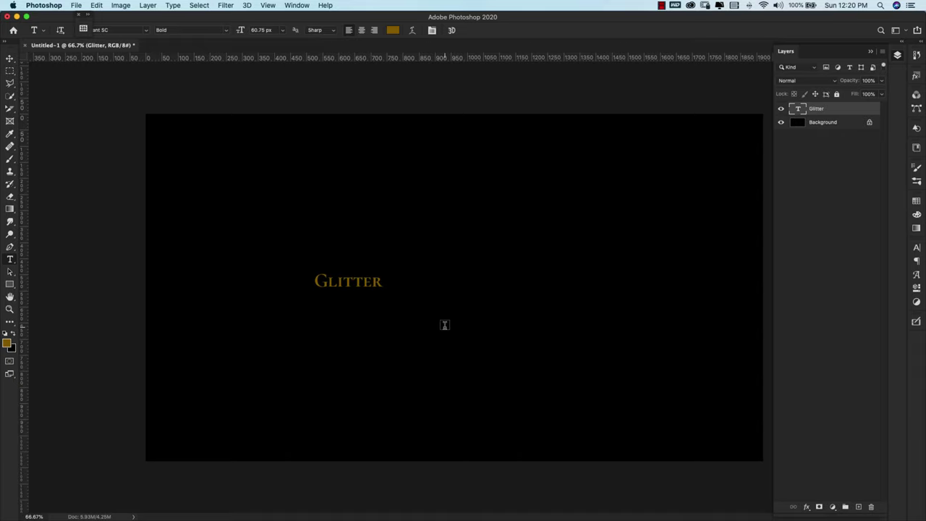
Step: Scale the Glitter text up to about 807% and centre it on the canvas
{"action": "key", "text": "v"}
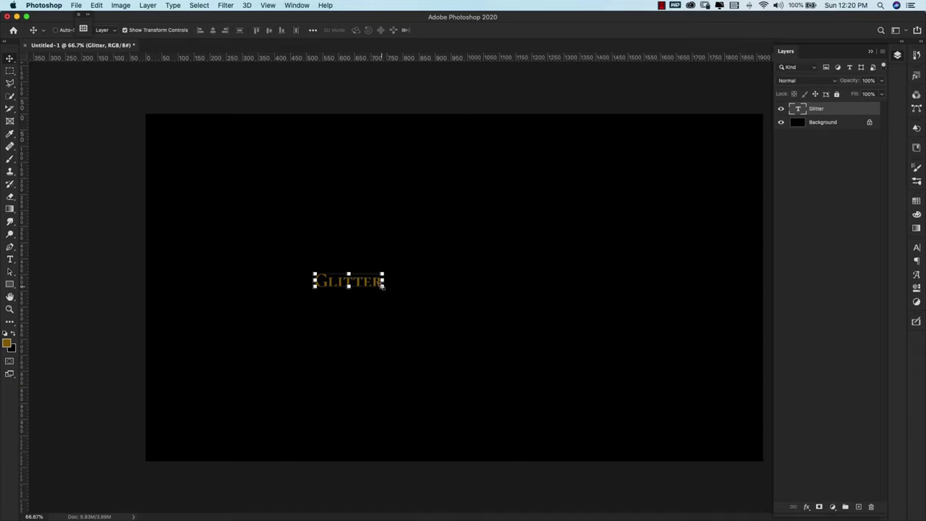
{"action": "left_click_drag", "start_coordinate": [383, 286], "coordinate": [594, 357]}
{"action": "left_click_drag", "start_coordinate": [416, 309], "coordinate": [523, 316]}
{"action": "left_click_drag", "start_coordinate": [205, 210], "coordinate": [166, 198]}
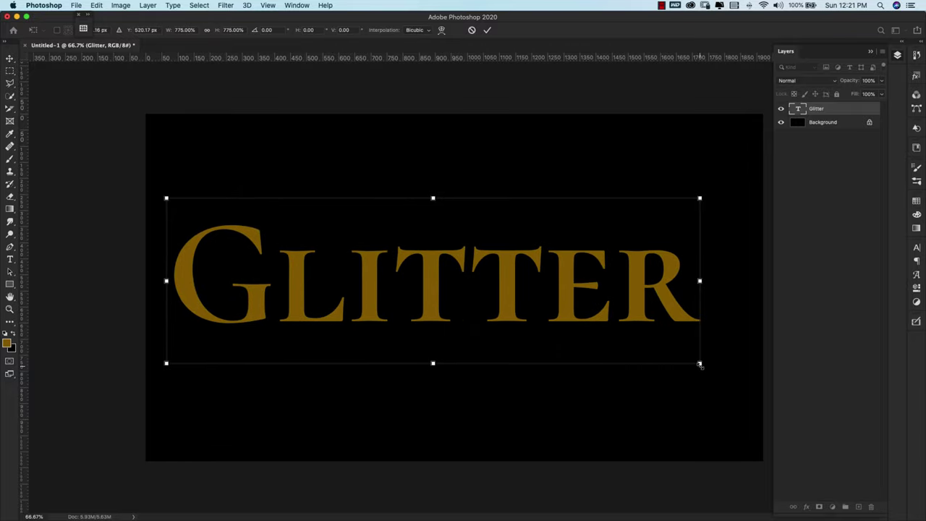
{"action": "left_click_drag", "start_coordinate": [699, 363], "coordinate": [722, 369]}
{"action": "left_click_drag", "start_coordinate": [529, 319], "coordinate": [539, 323]}
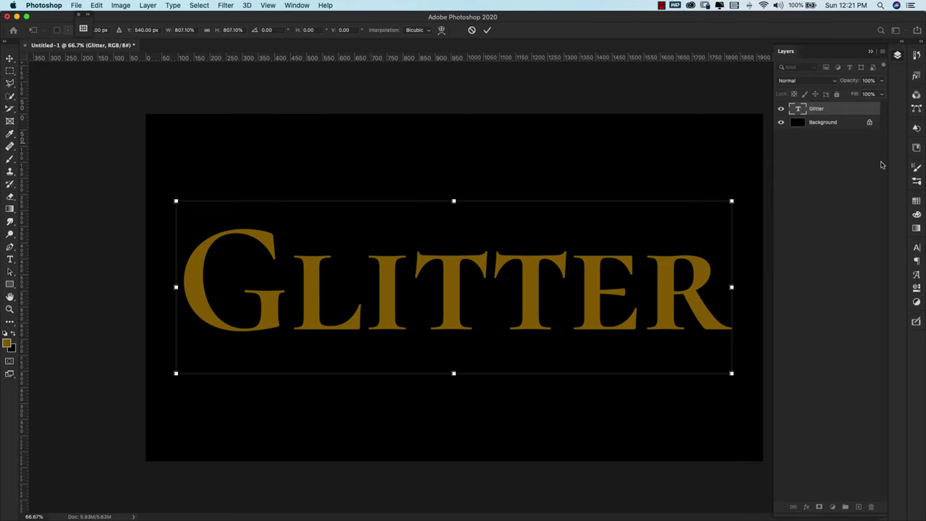
{"action": "left_click", "coordinate": [916, 247]}
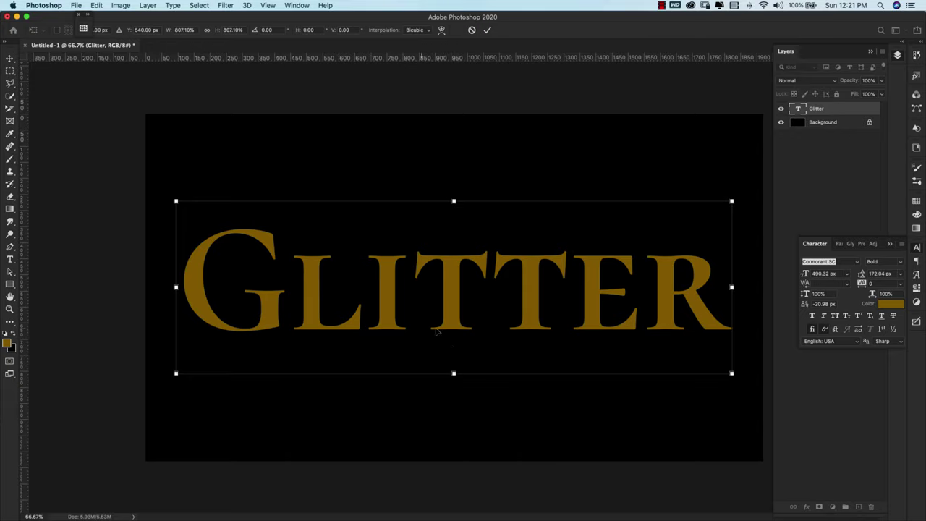
Step: Commit the Glitter text's enlarged size, then expand and collapse the Character panel
{"action": "key", "text": "Return"}
{"action": "left_click", "coordinate": [836, 214]}
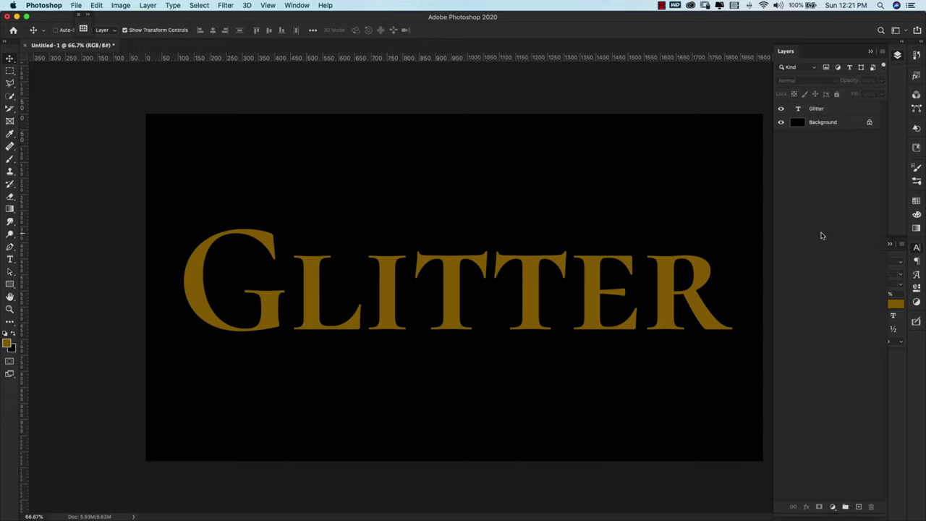
{"action": "left_click", "coordinate": [890, 255]}
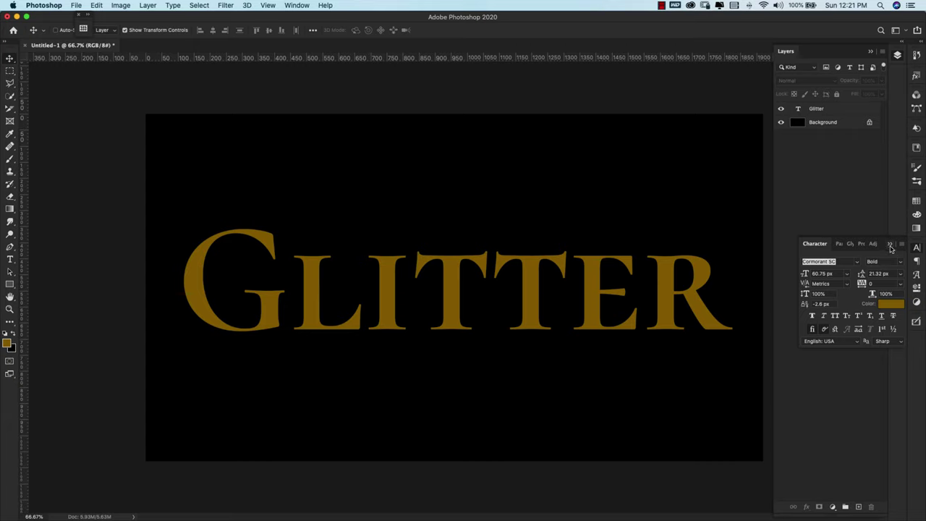
{"action": "left_click", "coordinate": [890, 245]}
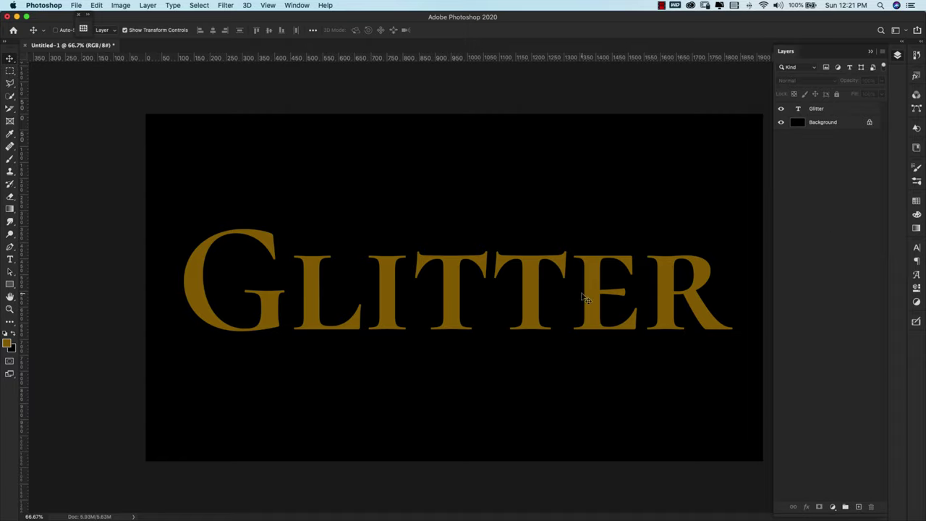
Step: Place the gold glitter texture image above the Glitter text layer, covering the canvas
{"action": "left_click", "coordinate": [852, 113]}
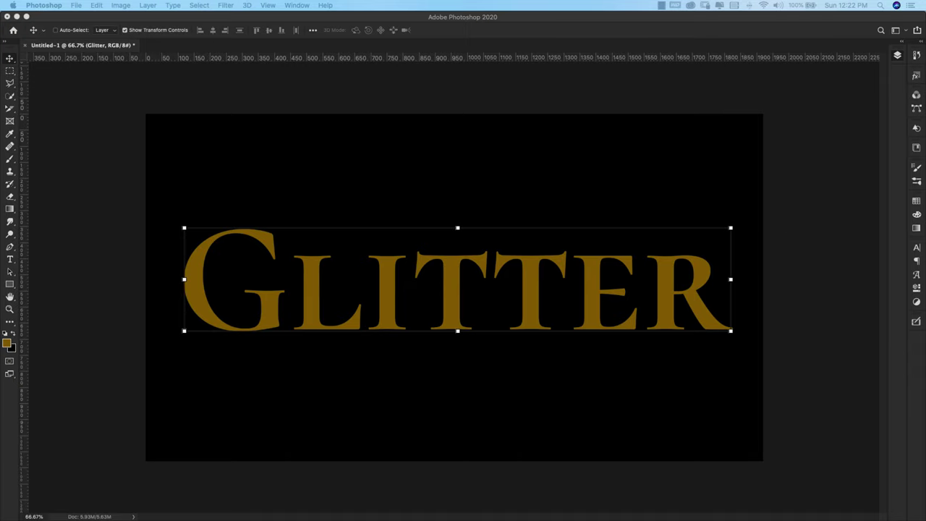
{"action": "left_click_drag", "start_coordinate": [925, 81], "coordinate": [608, 178]}
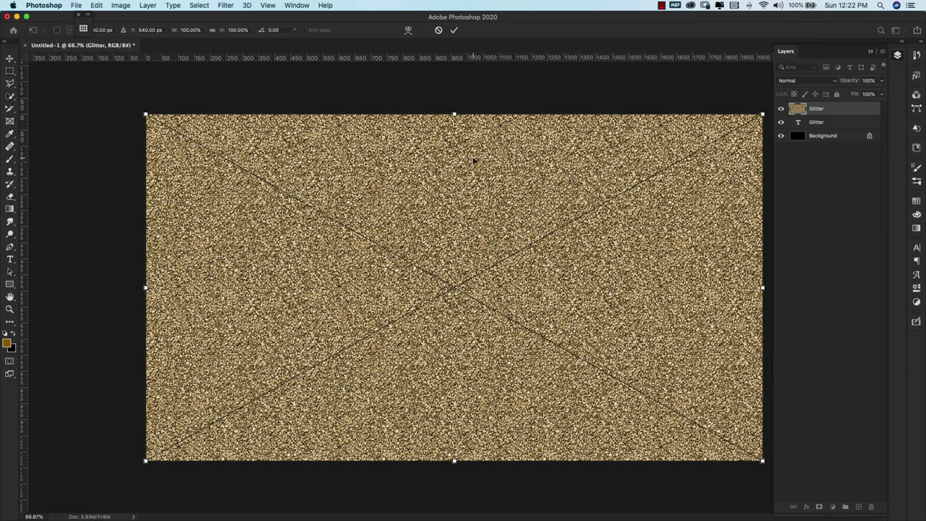
{"action": "key", "text": "Return"}
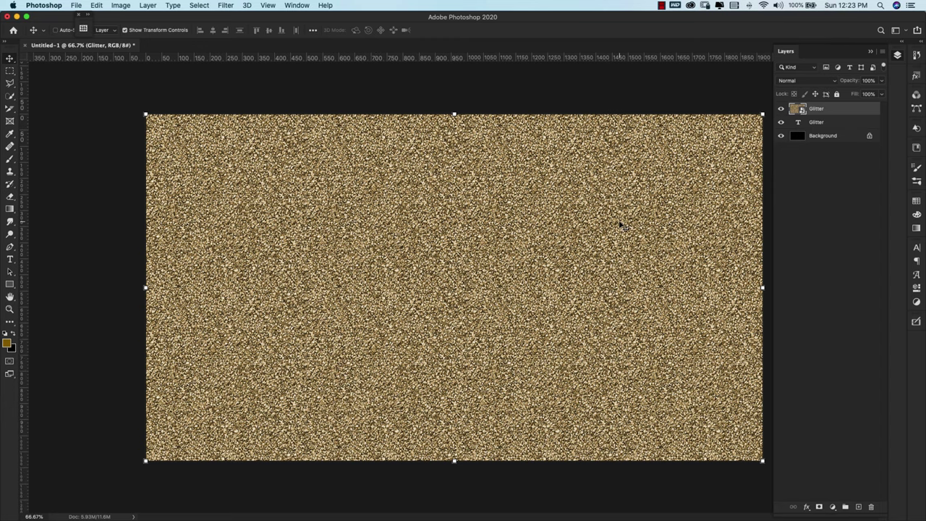
Step: Define the glitter texture as a new pattern named 'Glitter'
{"action": "left_click", "coordinate": [100, 6]}
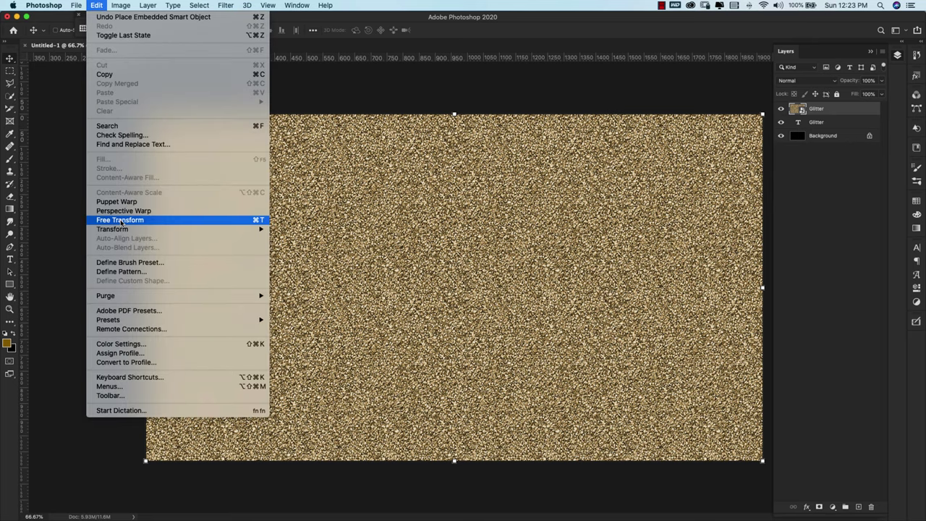
{"action": "left_click", "coordinate": [120, 271]}
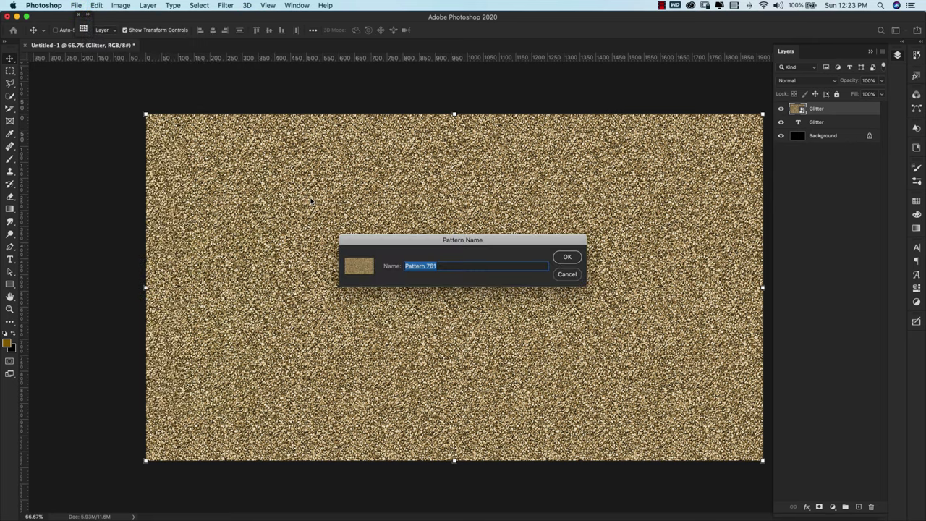
{"action": "type", "text": "Glitter"}
{"action": "left_click", "coordinate": [568, 256]}
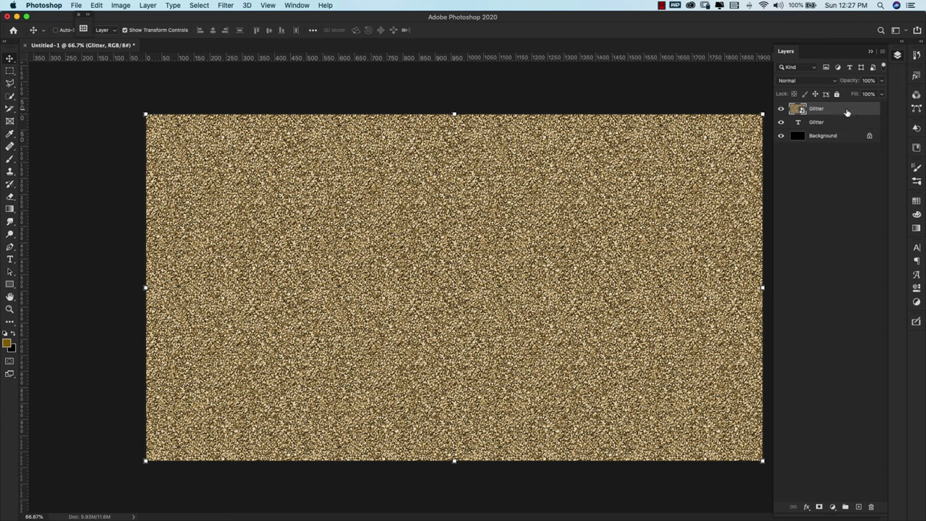
Step: Clip the glitter layer to the text, release it, then reapply the clipping mask from the Layers panel menu
{"action": "right_click", "coordinate": [846, 110]}
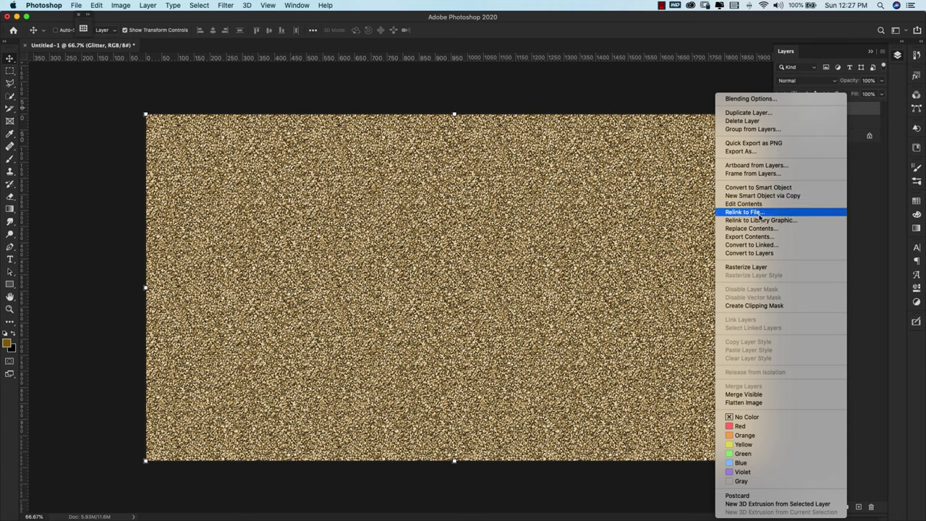
{"action": "left_click", "coordinate": [766, 305]}
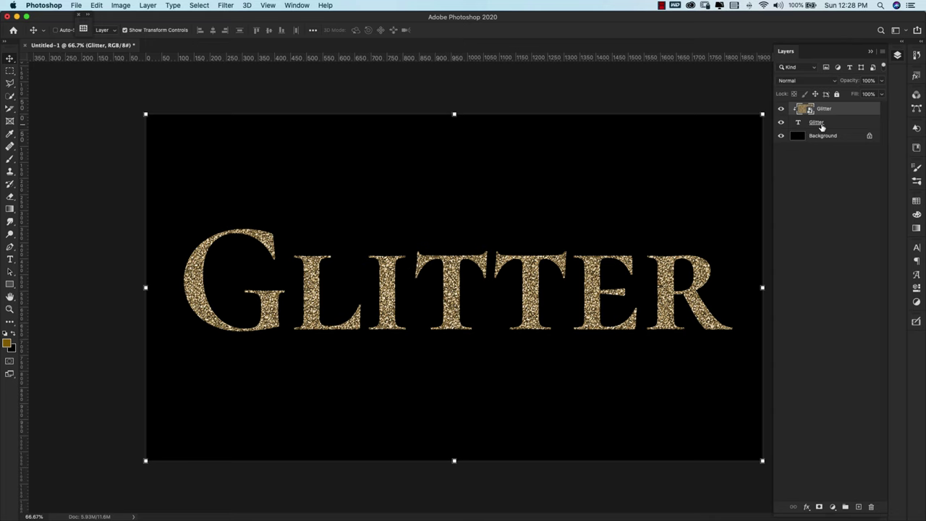
{"action": "left_click", "coordinate": [841, 114], "text": "alt"}
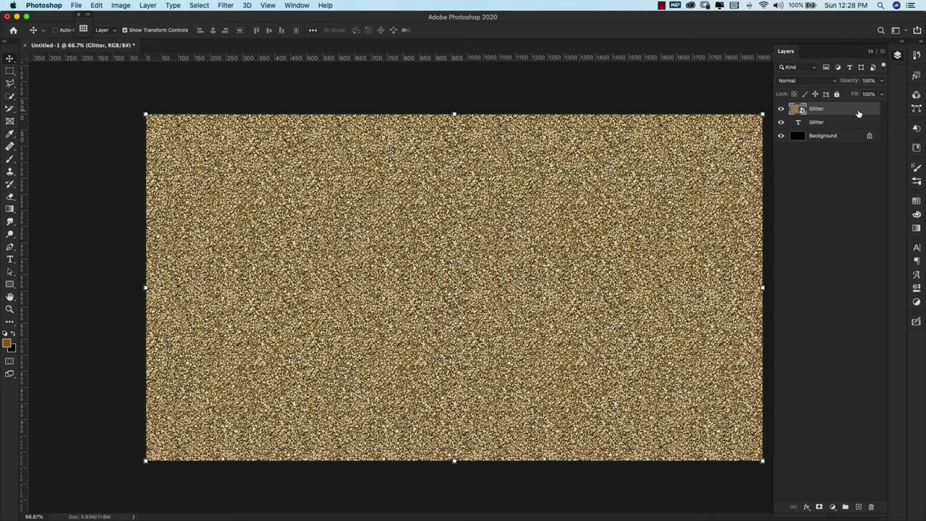
{"action": "left_click", "coordinate": [882, 51]}
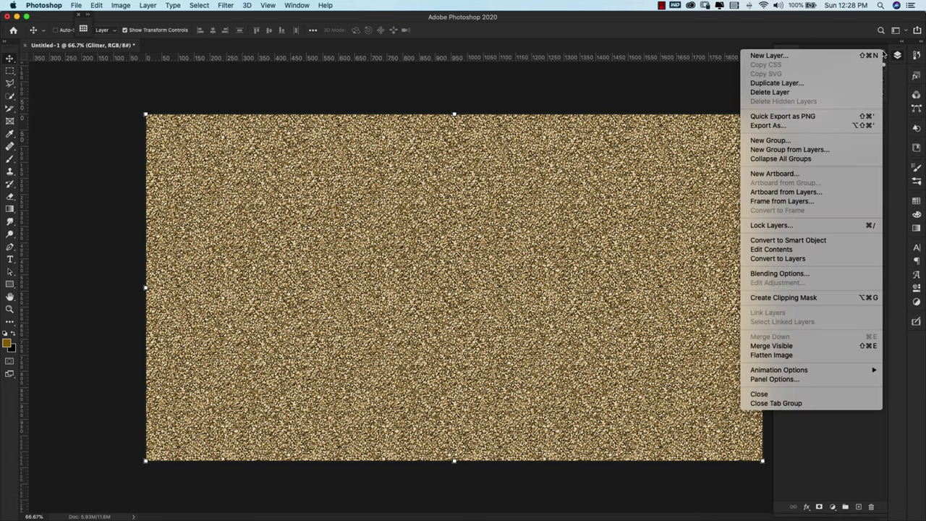
{"action": "left_click", "coordinate": [775, 298]}
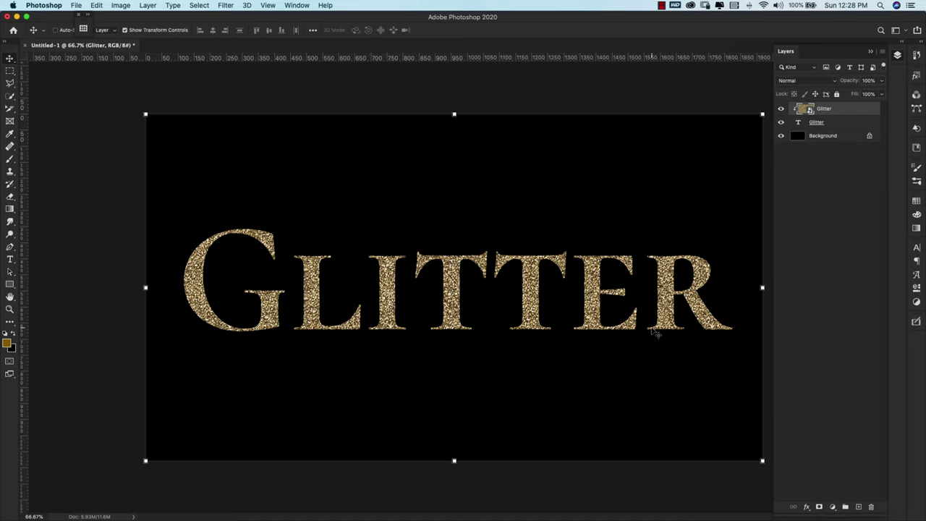
Step: Undo and redo the clipping via the Layer menu, finally clipping the glitter to GLITTER in the Layers panel
{"action": "key", "text": "super+z"}
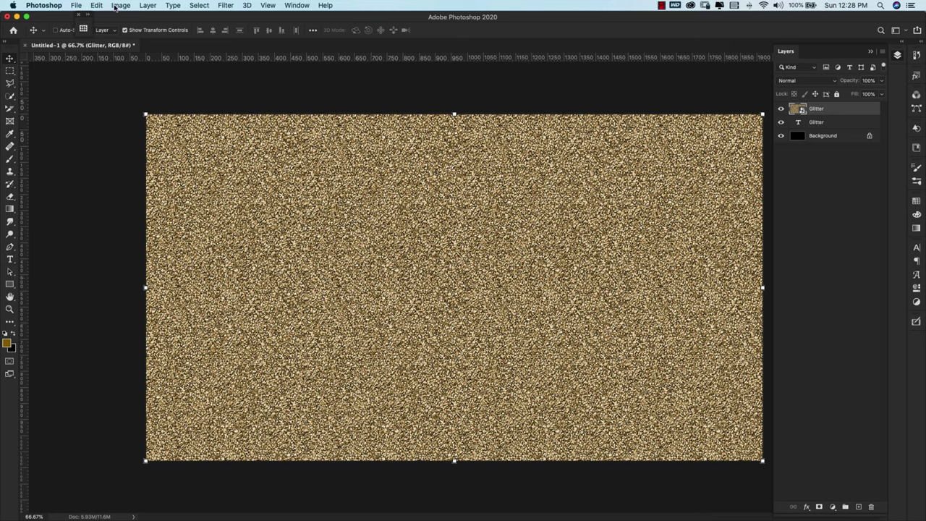
{"action": "left_click", "coordinate": [147, 6]}
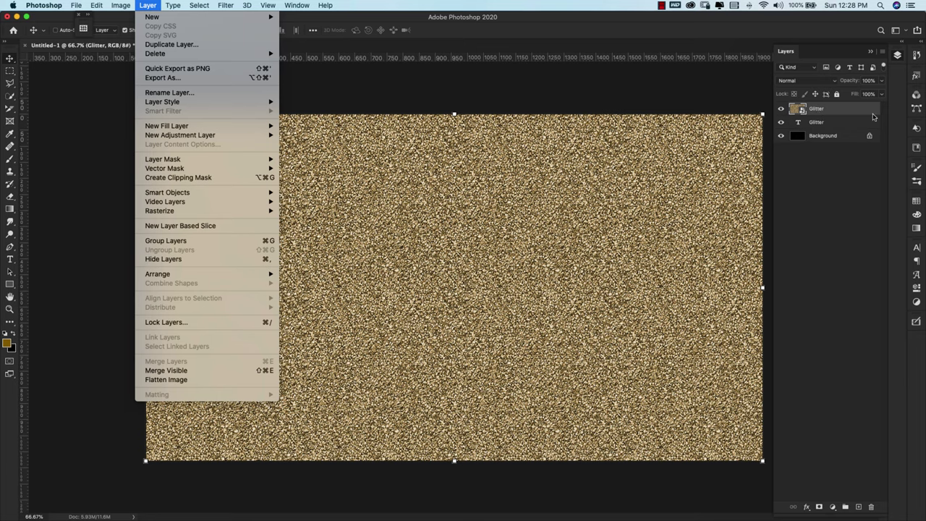
{"action": "left_click", "coordinate": [180, 181]}
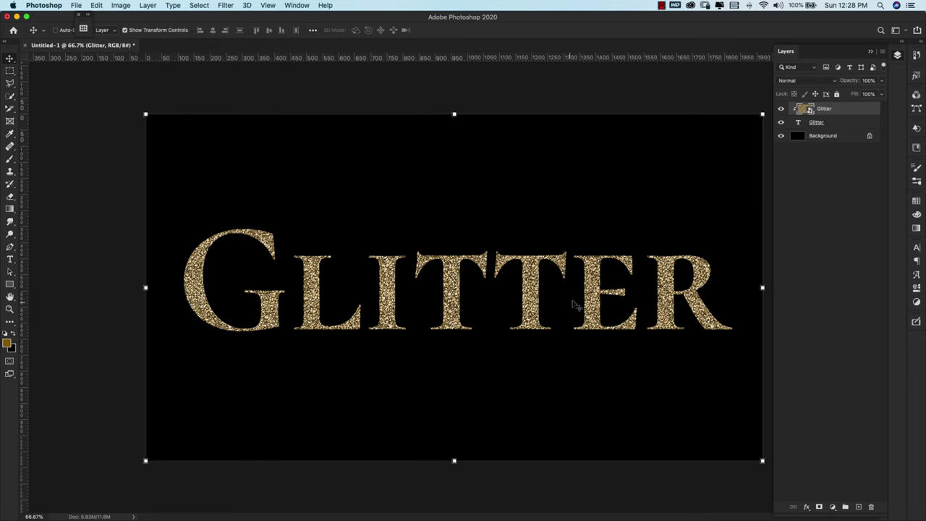
{"action": "key", "text": "super+z"}
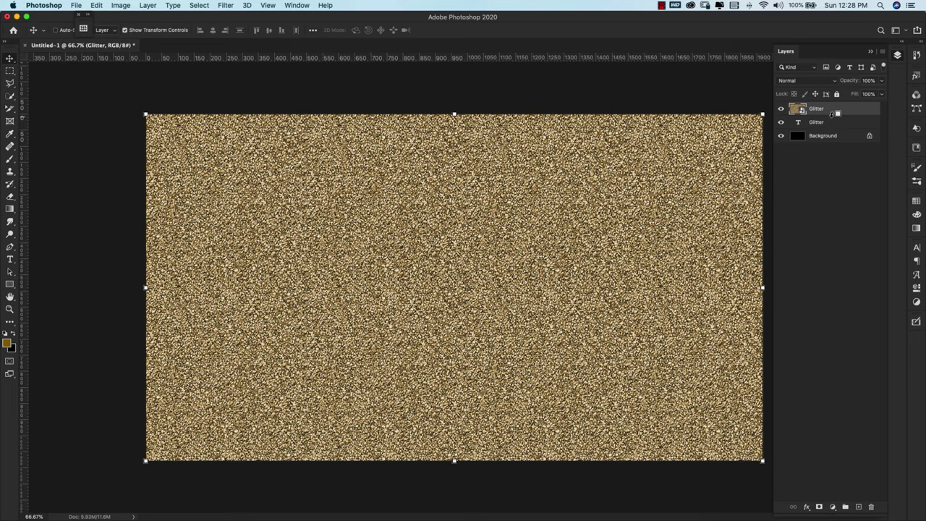
{"action": "left_click", "coordinate": [837, 114], "text": "alt"}
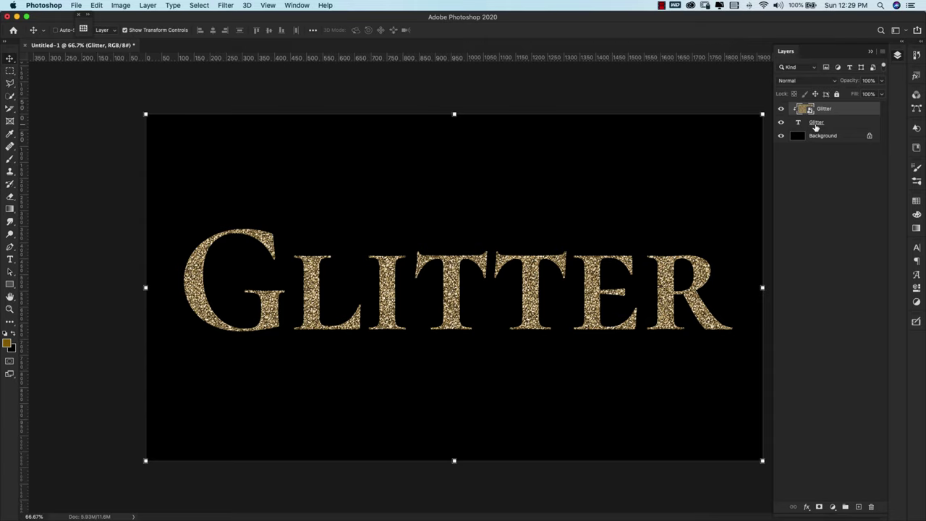
Step: Reposition and resize the clipped glitter texture, commit it, then delete the texture layer
{"action": "mouse_move", "coordinate": [668, 221]}
{"action": "left_mouse_down"}
{"action": "mouse_move", "coordinate": [615, 182]}
{"action": "mouse_move", "coordinate": [651, 201]}
{"action": "mouse_move", "coordinate": [656, 225]}
{"action": "mouse_move", "coordinate": [666, 223]}
{"action": "left_mouse_up"}
{"action": "left_click_drag", "start_coordinate": [146, 119], "coordinate": [93, 73]}
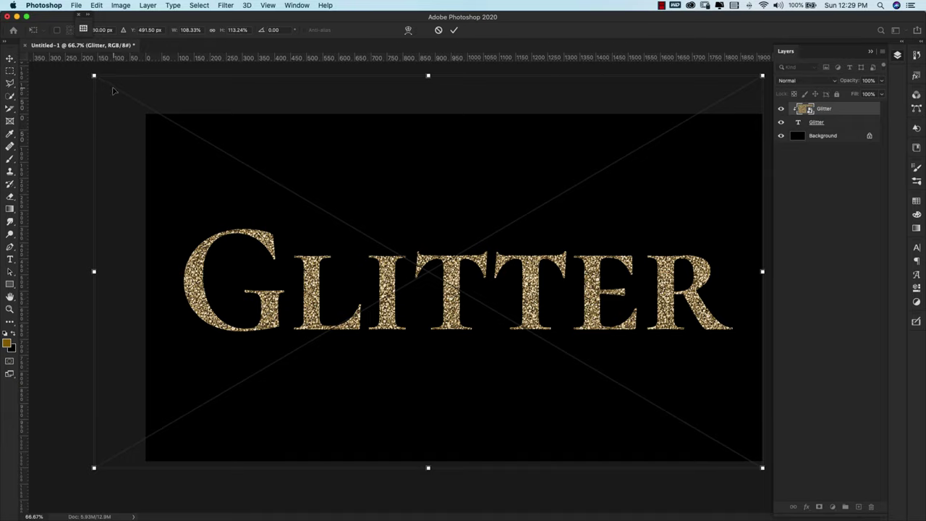
{"action": "mouse_move", "coordinate": [94, 75]}
{"action": "left_mouse_down"}
{"action": "mouse_move", "coordinate": [132, 103]}
{"action": "mouse_move", "coordinate": [81, 70]}
{"action": "left_mouse_up"}
{"action": "left_click_drag", "start_coordinate": [386, 210], "coordinate": [414, 244]}
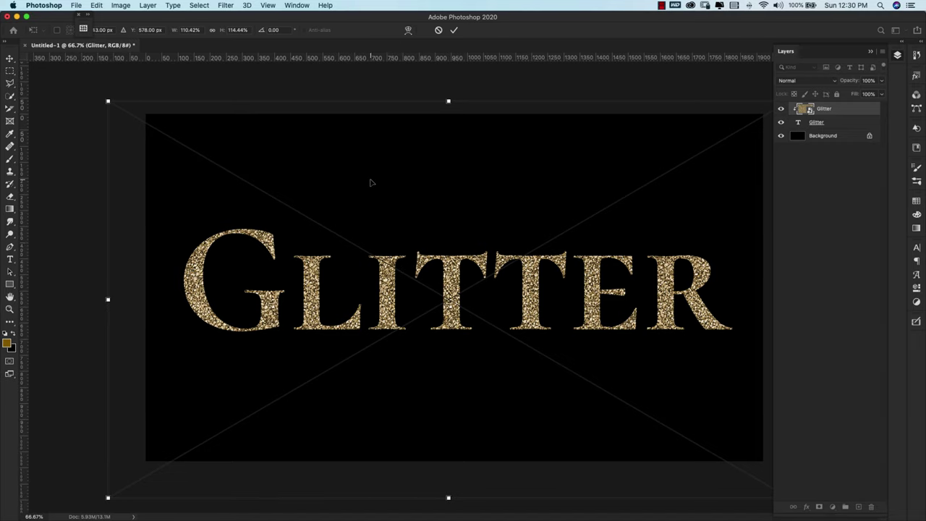
{"action": "key", "text": "Return"}
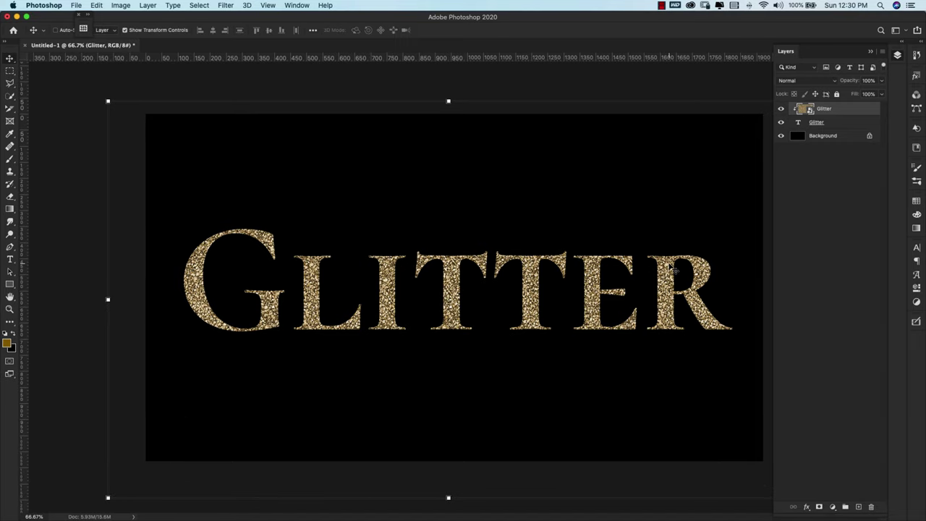
{"action": "key", "text": "BackSpace"}
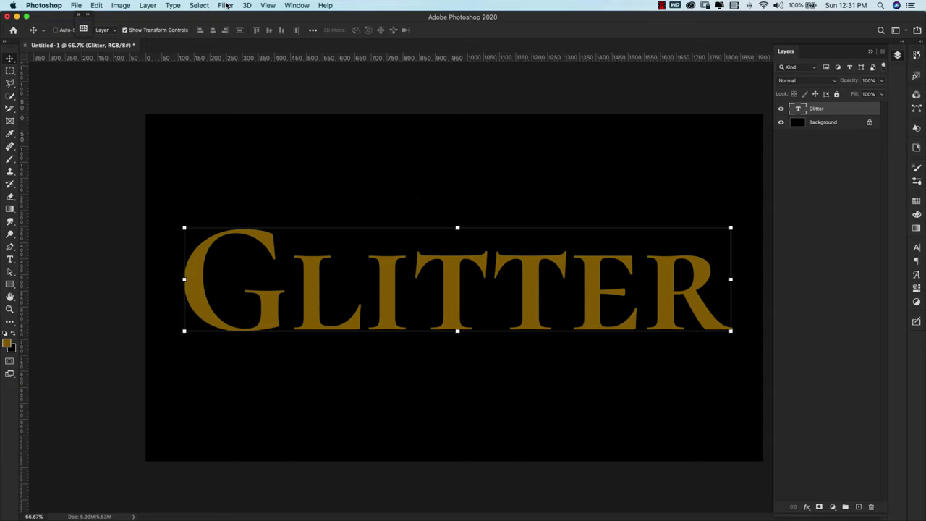
Step: Deselect the GLITTER layer and show the Patterns panel from the Window menu
{"action": "left_click", "coordinate": [702, 159]}
{"action": "left_click", "coordinate": [300, 6]}
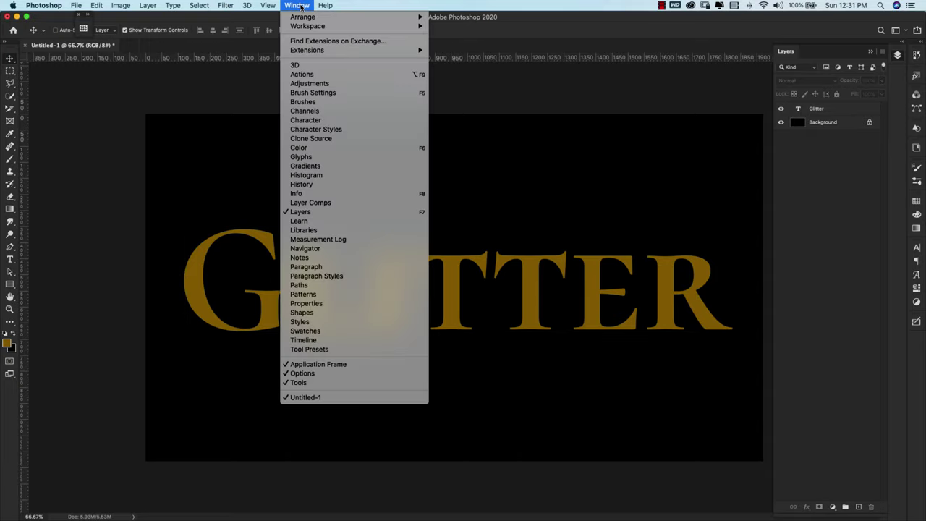
{"action": "left_click", "coordinate": [308, 295]}
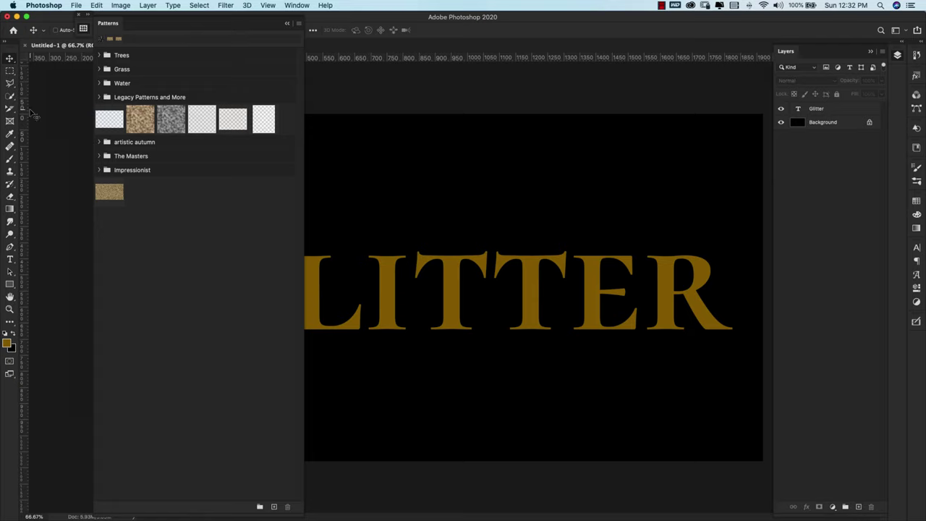
Step: Open Edit > Presets > Preset Manager and check its Preset Type list (Contours, Tools)
{"action": "left_click", "coordinate": [97, 5]}
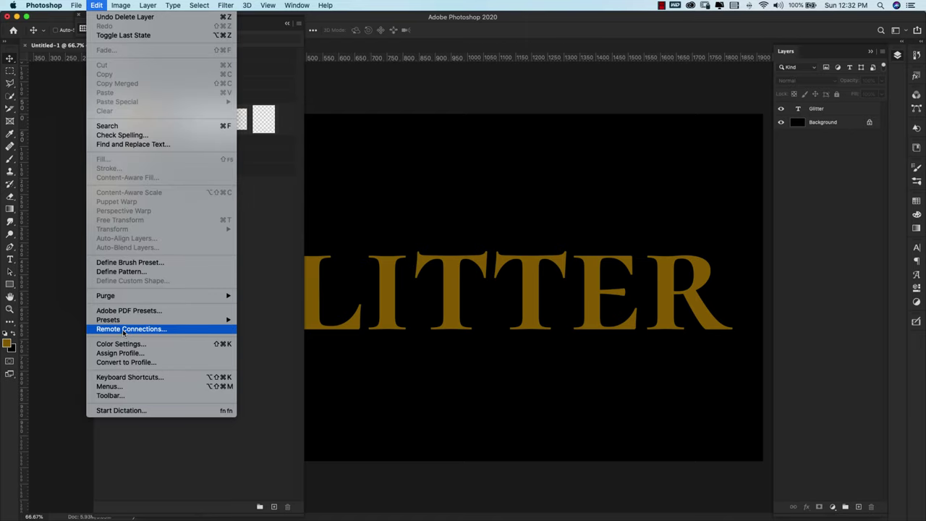
{"action": "mouse_move", "coordinate": [125, 322]}
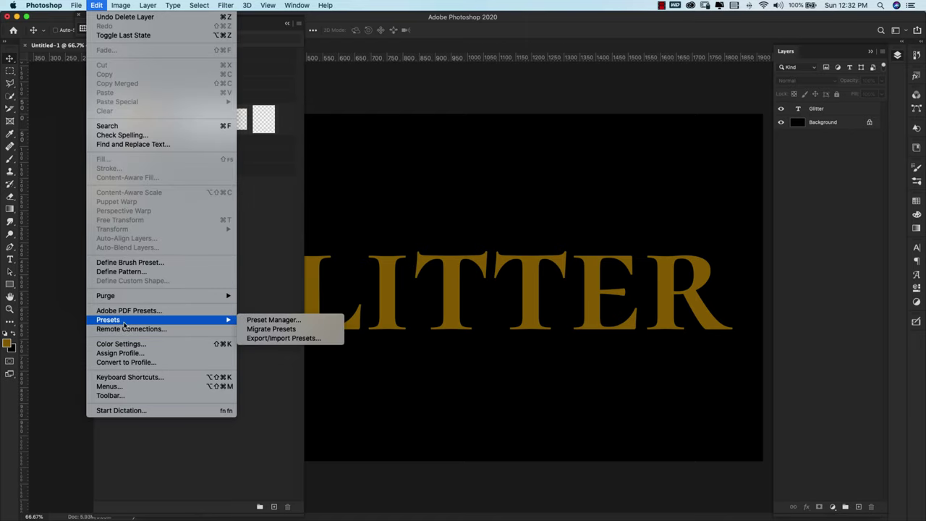
{"action": "left_click", "coordinate": [289, 322]}
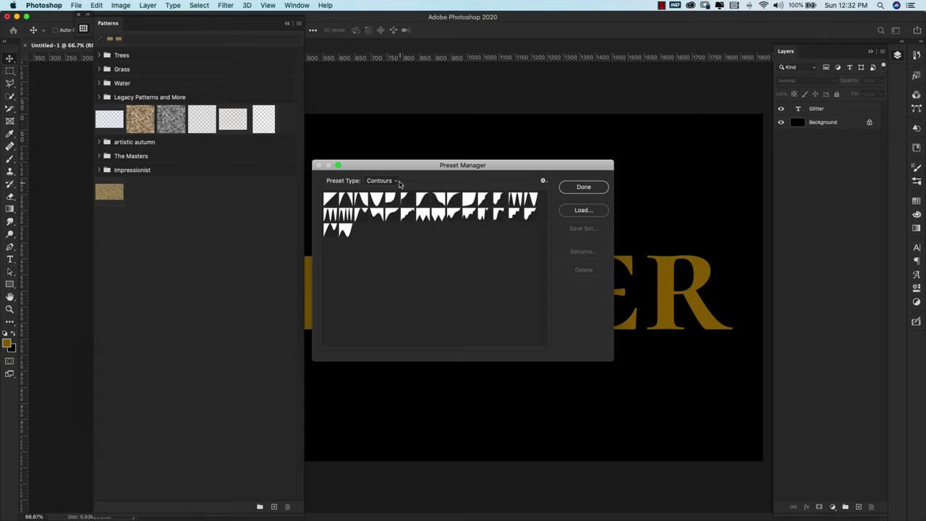
{"action": "left_click", "coordinate": [396, 182]}
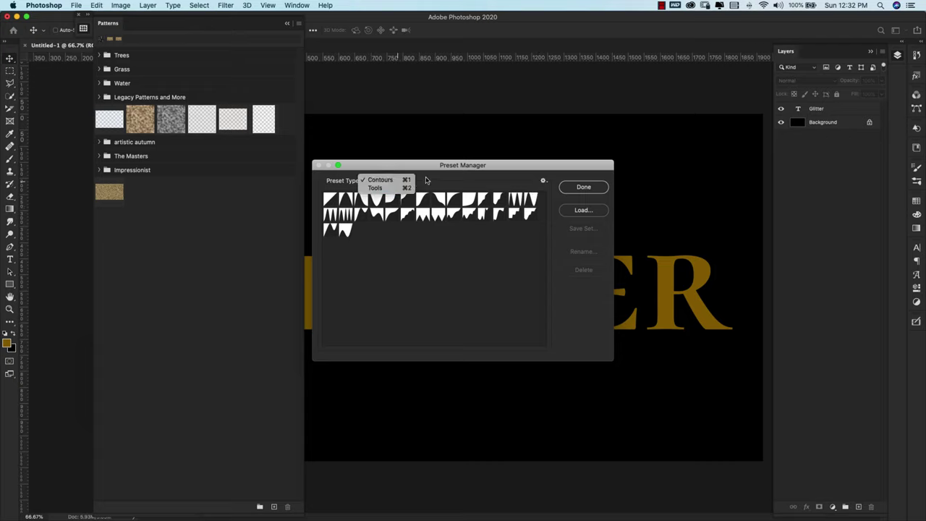
{"action": "left_click", "coordinate": [428, 179]}
{"action": "left_click", "coordinate": [395, 182]}
Step: Close the Preset Manager and try applying the saved glitter pattern to the GLITTER text layer
{"action": "left_click", "coordinate": [587, 189]}
{"action": "left_click", "coordinate": [586, 189]}
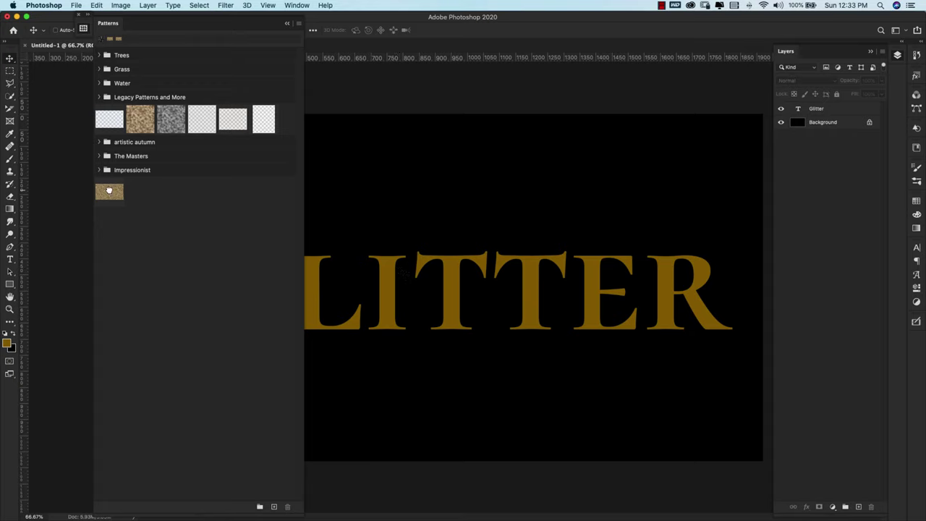
{"action": "left_click", "coordinate": [109, 192]}
{"action": "left_click", "coordinate": [839, 109]}
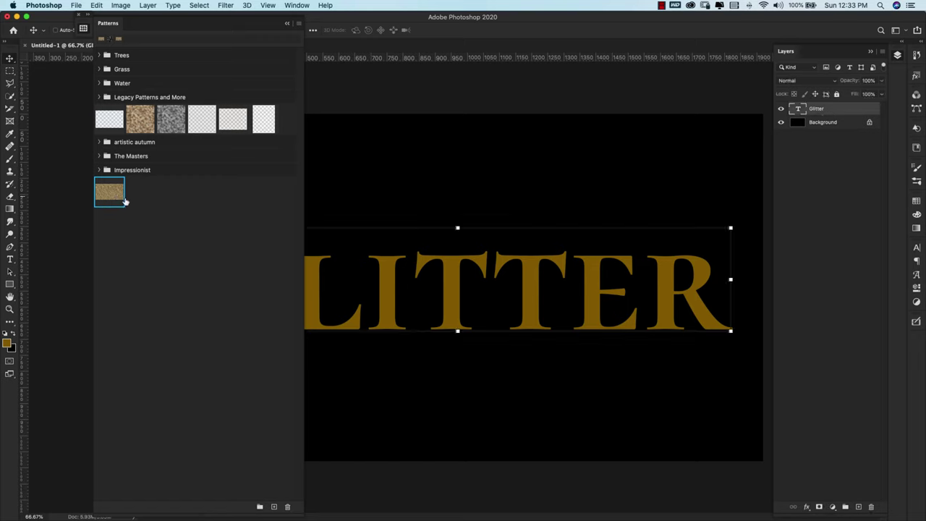
{"action": "left_click", "coordinate": [112, 193]}
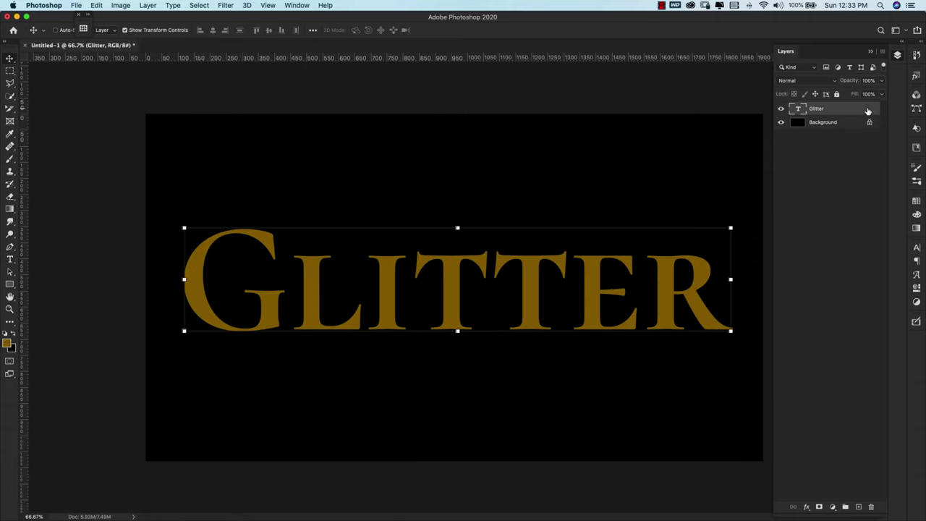
Step: Turn on Pattern Overlay for the Glitter text layer and choose the custom glitter pattern
{"action": "double_click", "coordinate": [867, 111]}
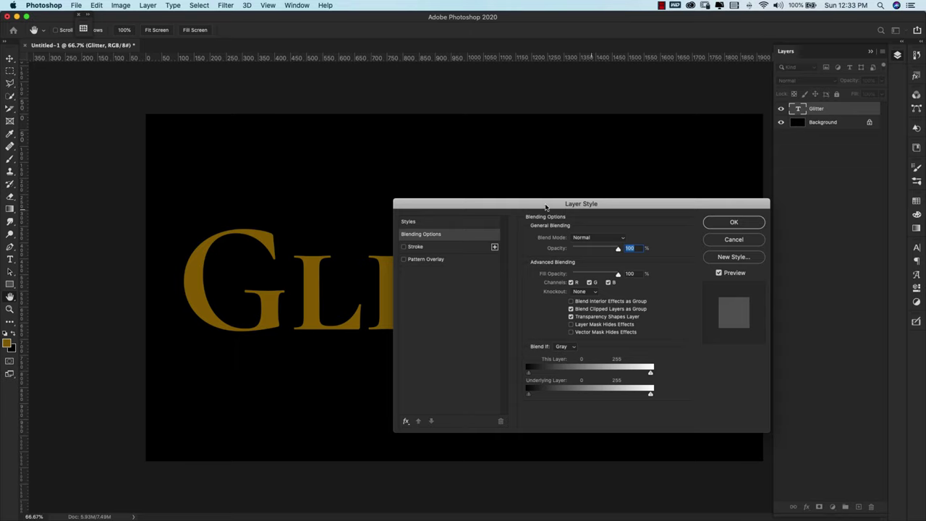
{"action": "left_click", "coordinate": [427, 260]}
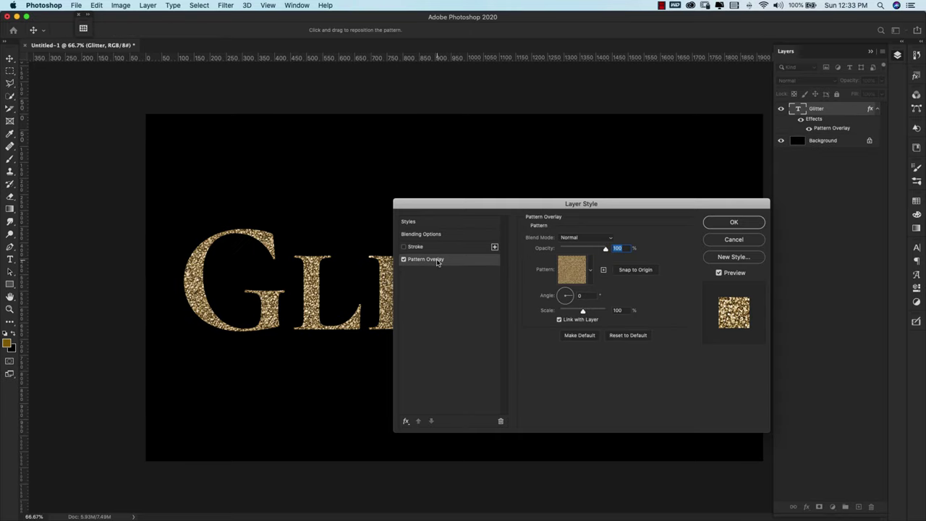
{"action": "left_click", "coordinate": [590, 272]}
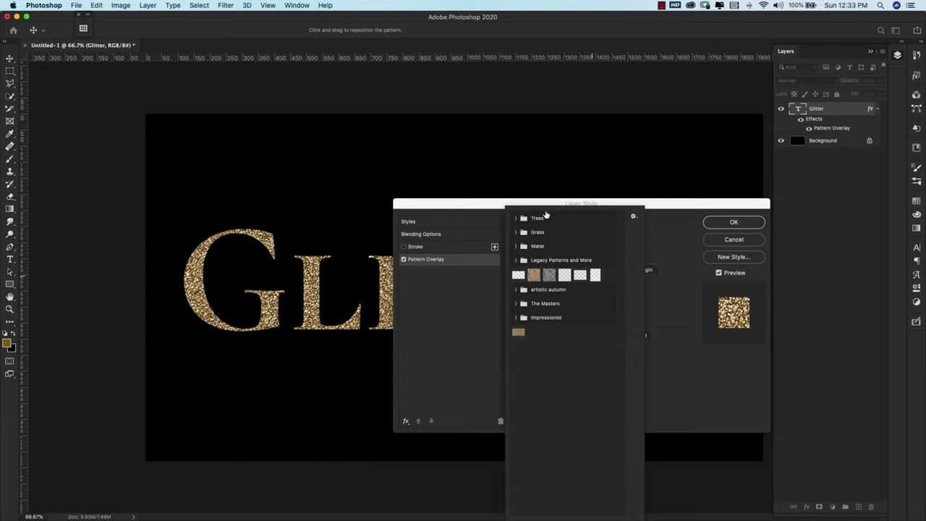
{"action": "left_click", "coordinate": [677, 261]}
{"action": "left_click", "coordinate": [590, 277]}
{"action": "left_click", "coordinate": [518, 332]}
{"action": "left_click", "coordinate": [667, 307]}
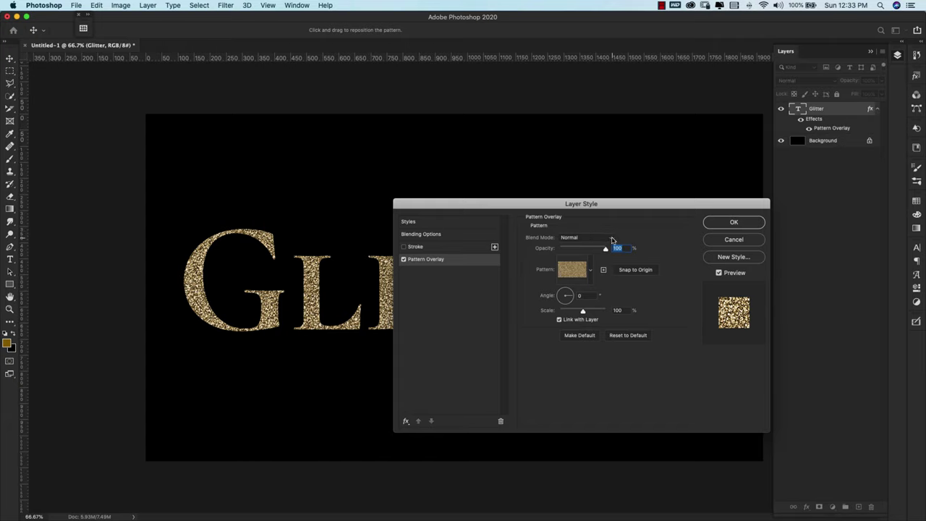
Step: Keep Normal blend mode and set the pattern angle to 66° and scale to 100%
{"action": "left_click", "coordinate": [611, 239]}
{"action": "left_click", "coordinate": [611, 239]}
{"action": "left_click", "coordinate": [568, 294]}
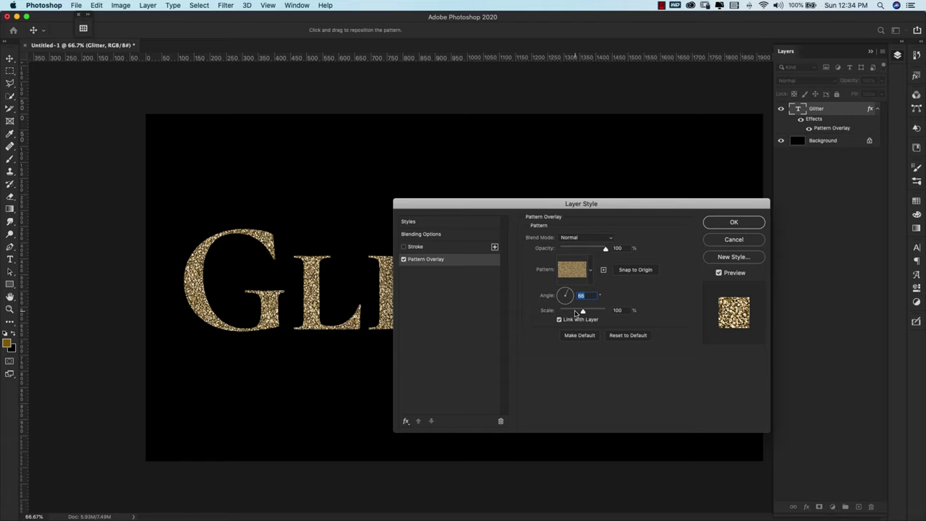
{"action": "left_click_drag", "start_coordinate": [584, 312], "coordinate": [573, 311]}
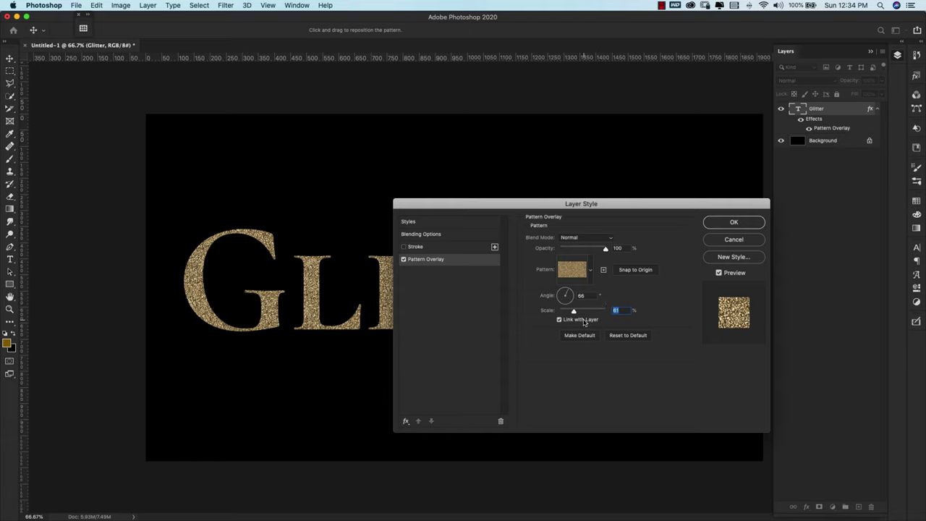
{"action": "type", "text": "25"}
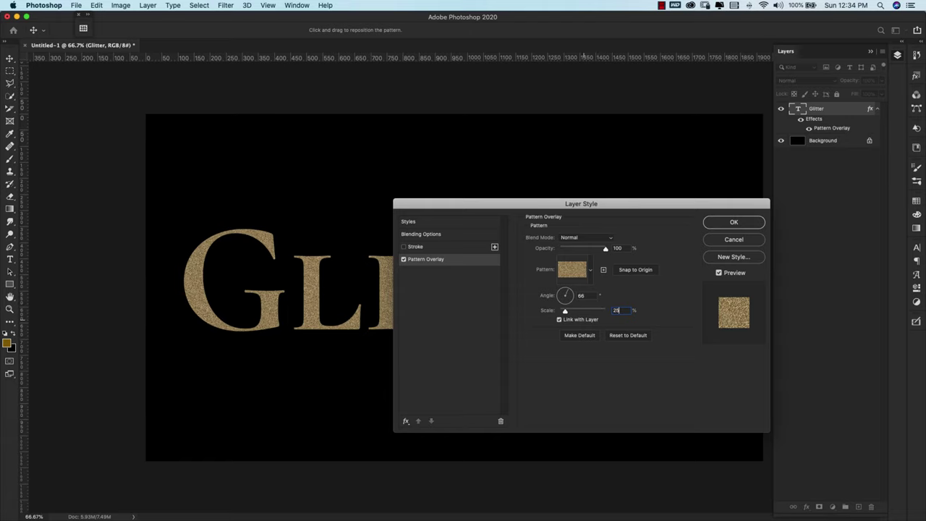
{"action": "type", "text": "50"}
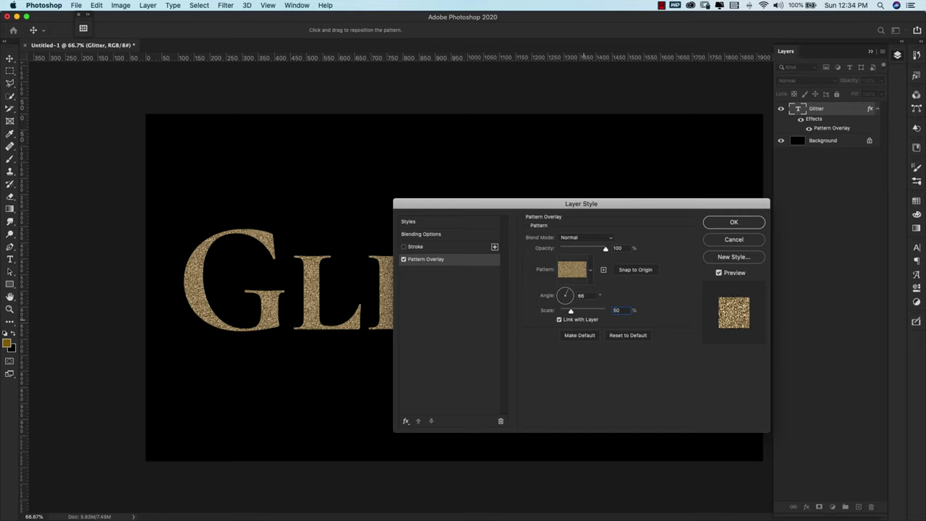
{"action": "type", "text": "1"}
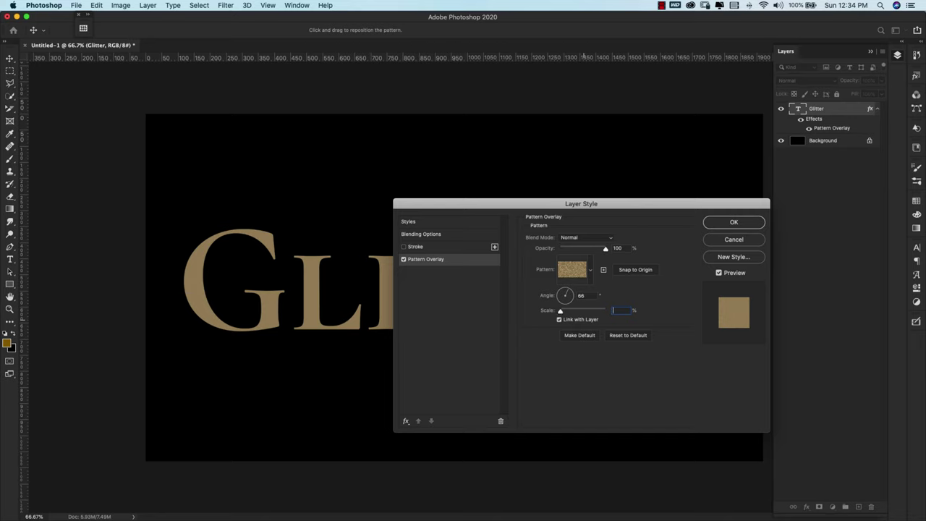
{"action": "type", "text": "00"}
{"action": "key", "text": "Return"}
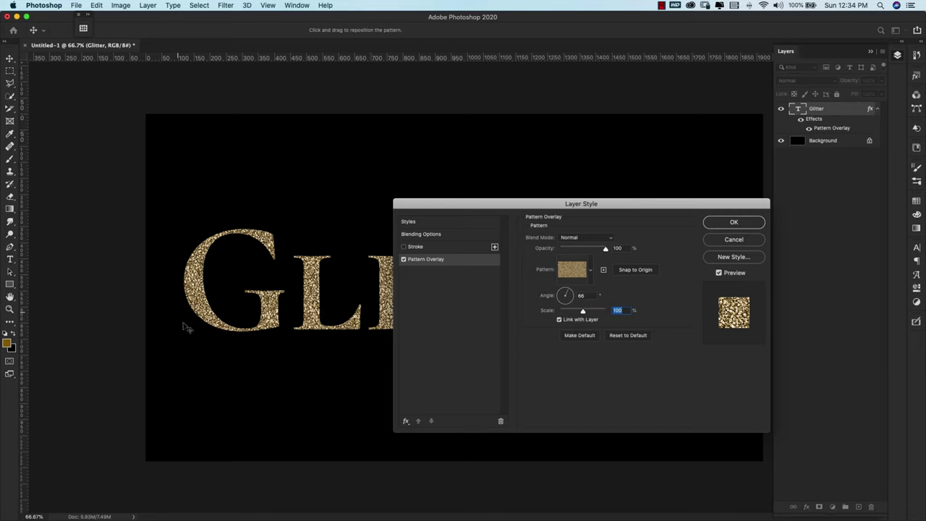
Step: Add a Color Overlay in Color blend mode using cyan (2ac2d8) so the glitter shows through
{"action": "left_click", "coordinate": [405, 421]}
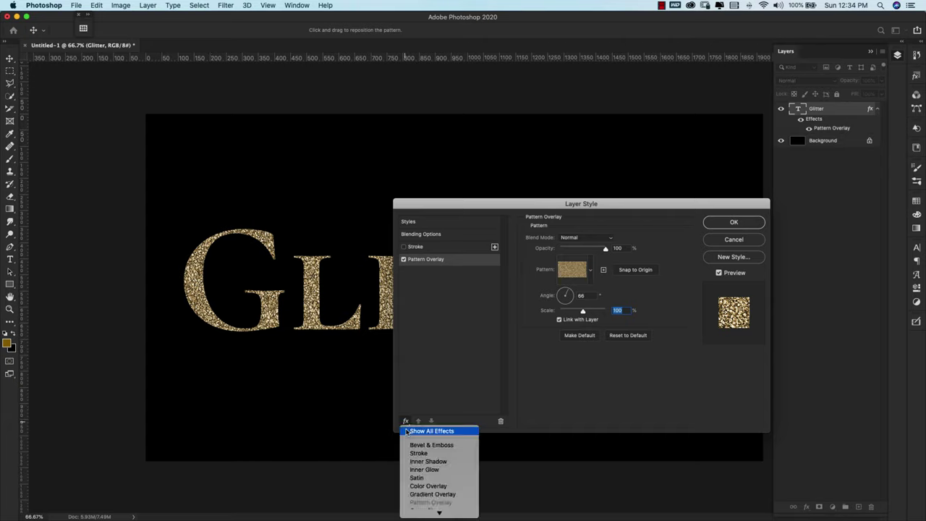
{"action": "left_click", "coordinate": [418, 486]}
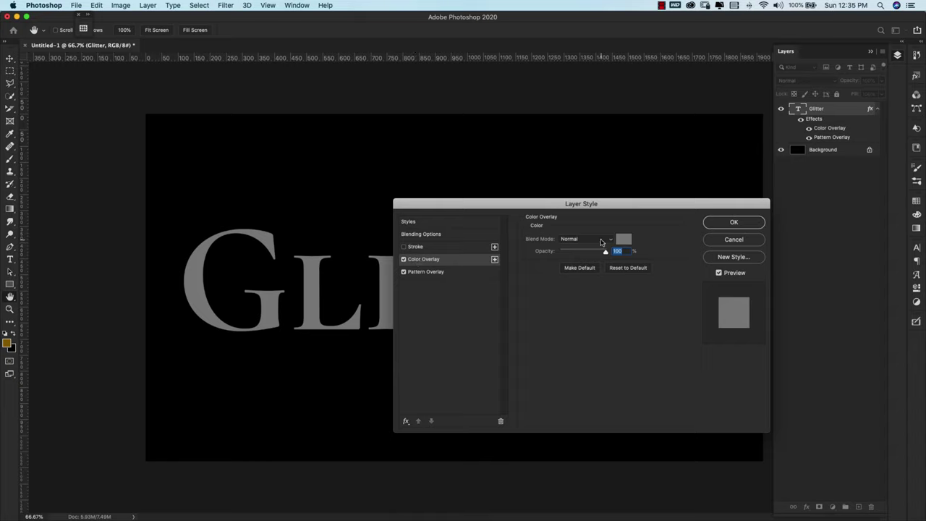
{"action": "left_click", "coordinate": [604, 243]}
{"action": "left_click", "coordinate": [575, 450]}
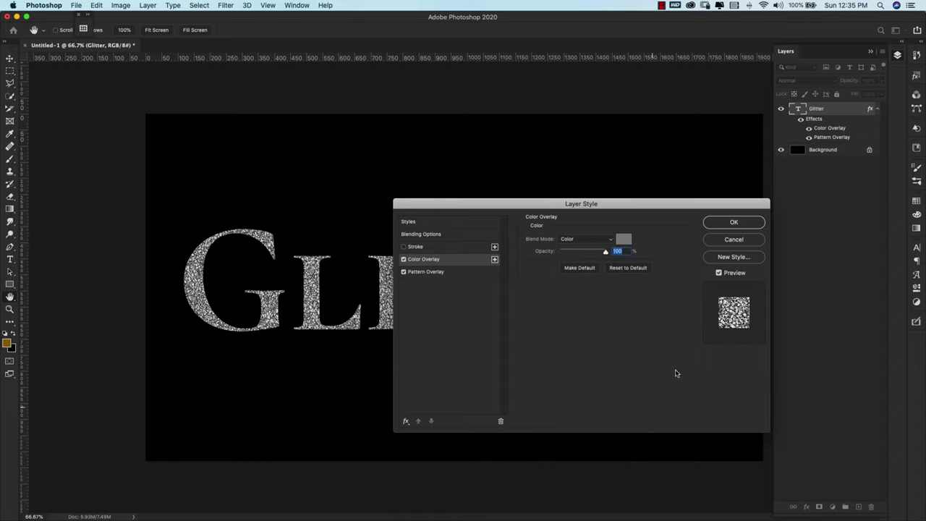
{"action": "left_click", "coordinate": [624, 240]}
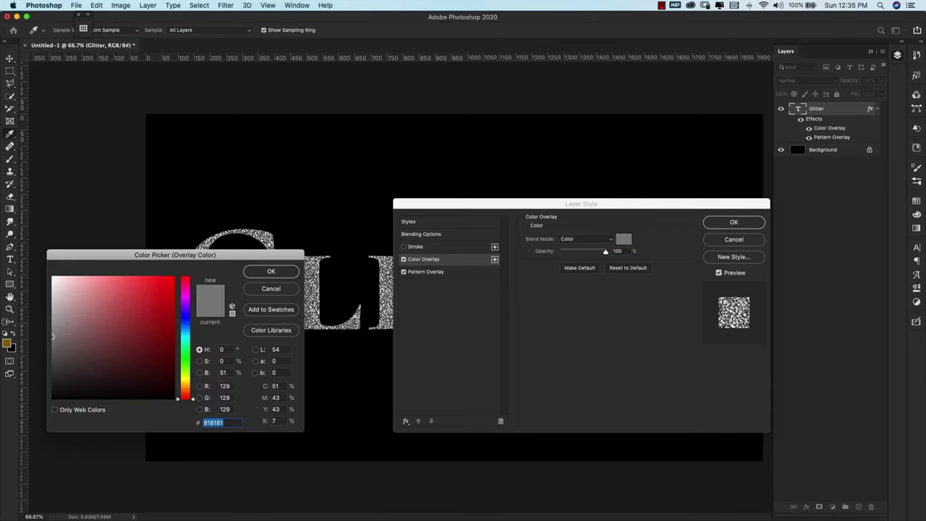
{"action": "mouse_move", "coordinate": [144, 340]}
{"action": "left_mouse_down"}
{"action": "mouse_move", "coordinate": [120, 364]}
{"action": "mouse_move", "coordinate": [95, 293]}
{"action": "left_mouse_up"}
{"action": "left_click", "coordinate": [184, 334]}
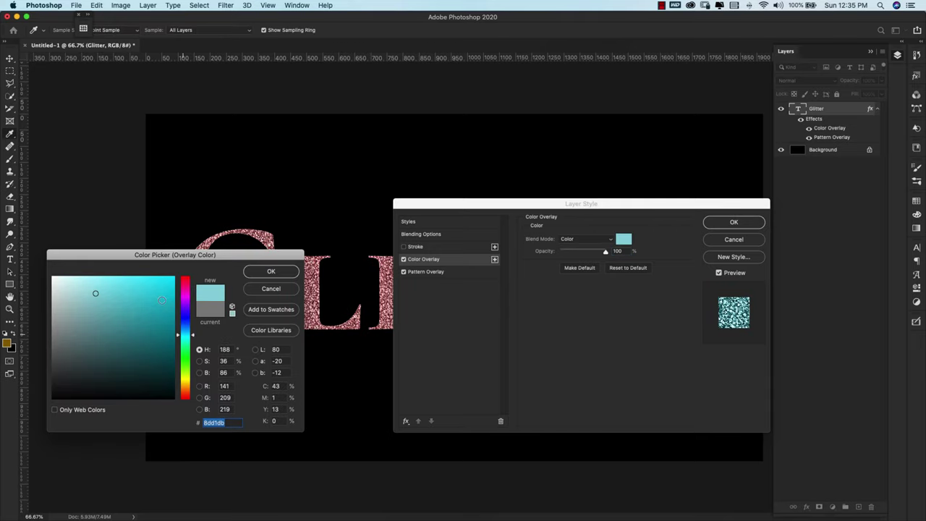
{"action": "left_click", "coordinate": [150, 294]}
{"action": "left_click", "coordinate": [253, 275]}
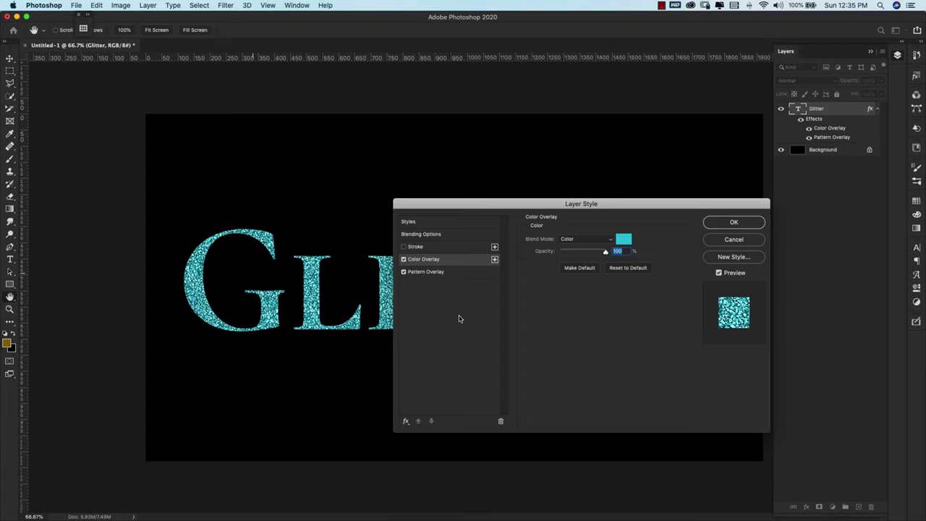
Step: Add a 6 px Stroke to the text with Pattern fill type using the glitter pattern
{"action": "left_click", "coordinate": [419, 247]}
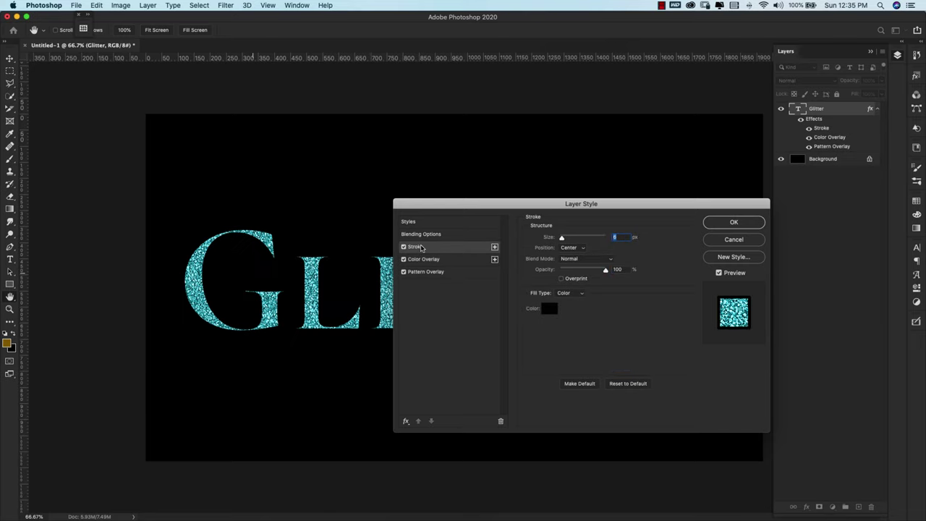
{"action": "left_click", "coordinate": [405, 422]}
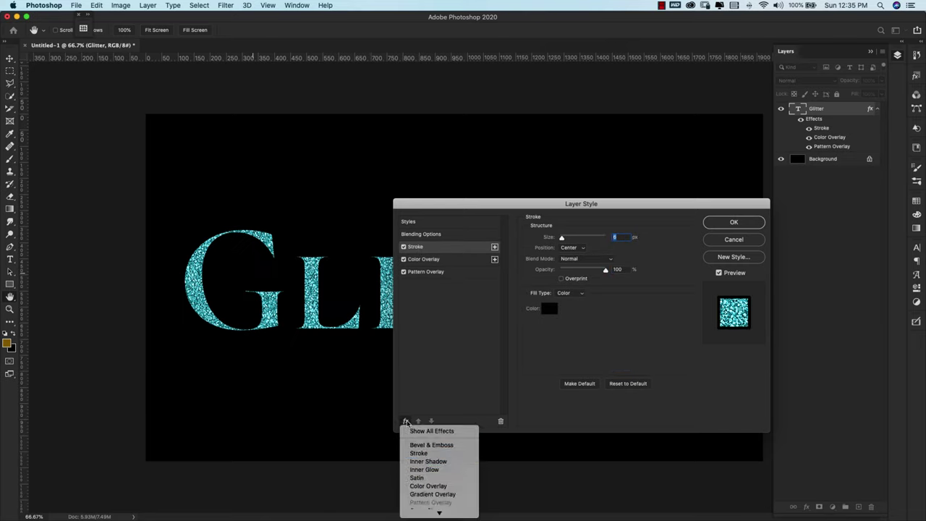
{"action": "left_click", "coordinate": [449, 395]}
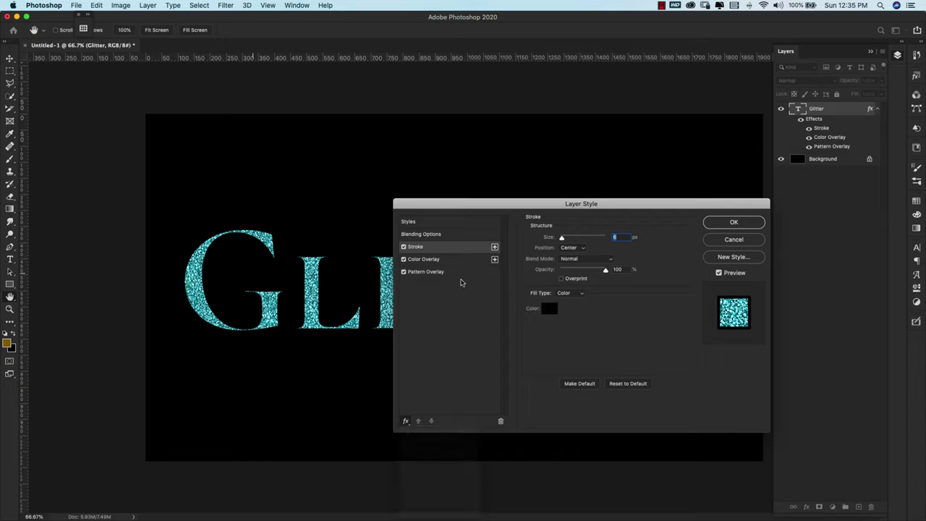
{"action": "left_click", "coordinate": [599, 242]}
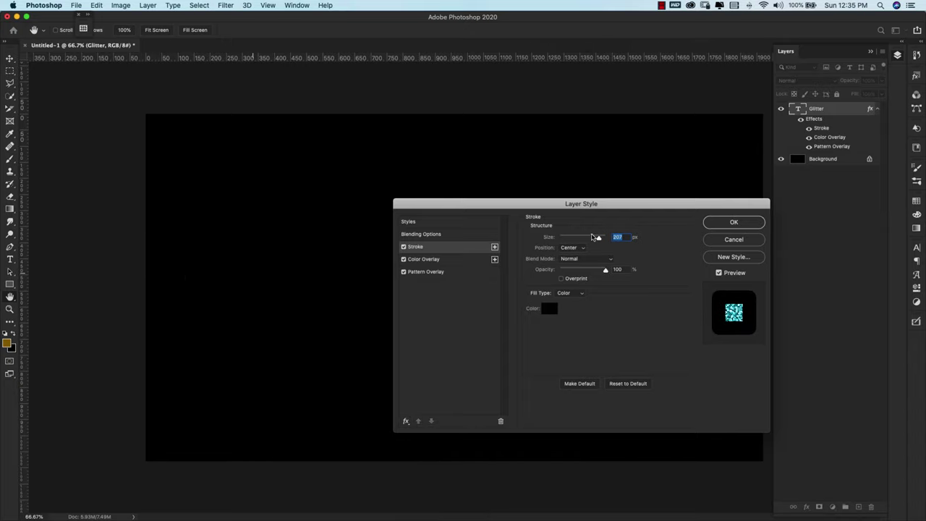
{"action": "type", "text": "6"}
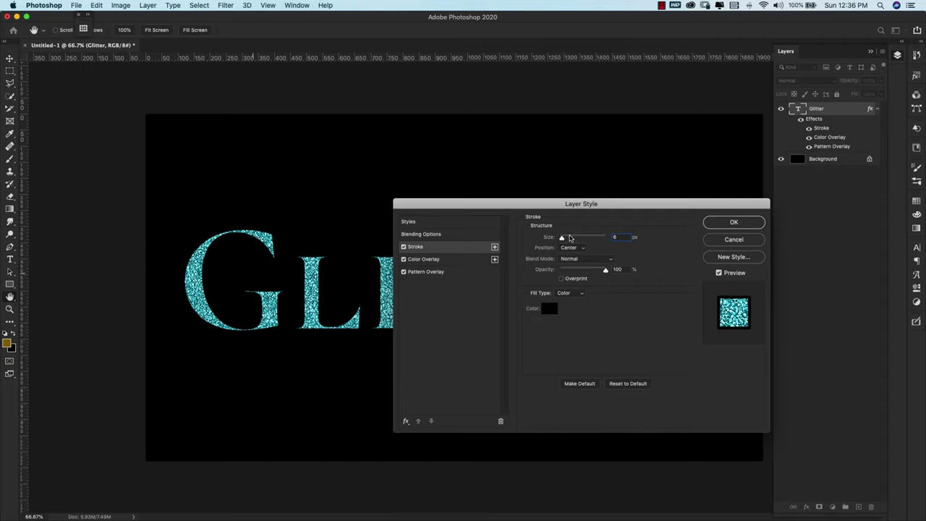
{"action": "left_click", "coordinate": [581, 293]}
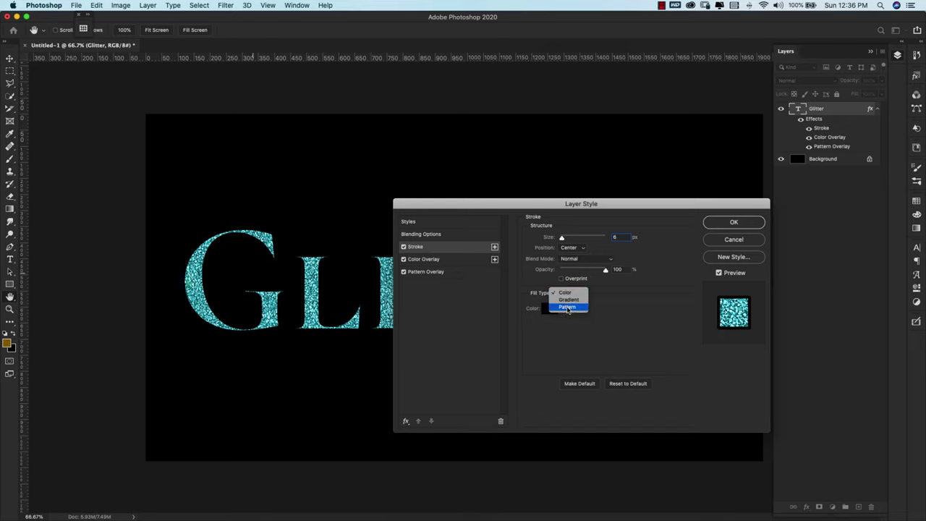
{"action": "left_click", "coordinate": [569, 308]}
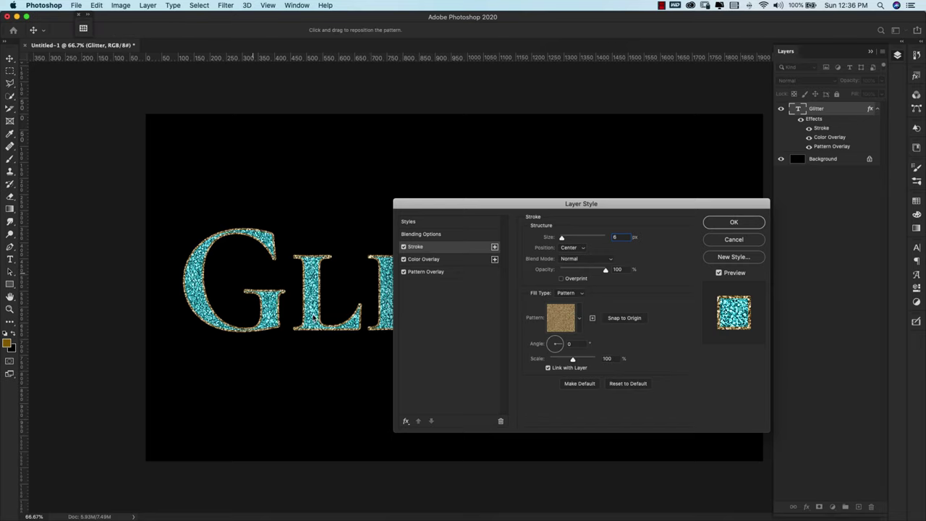
{"action": "left_click", "coordinate": [580, 324]}
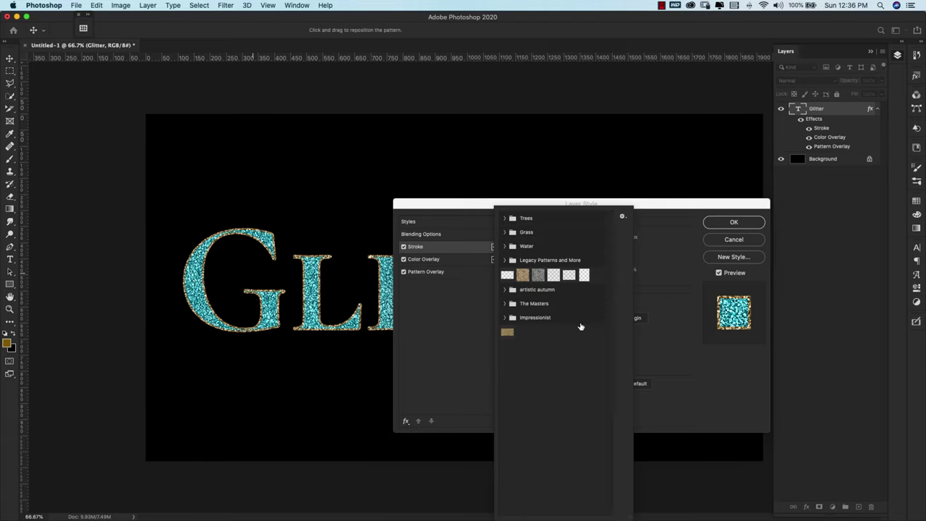
{"action": "left_click", "coordinate": [508, 331]}
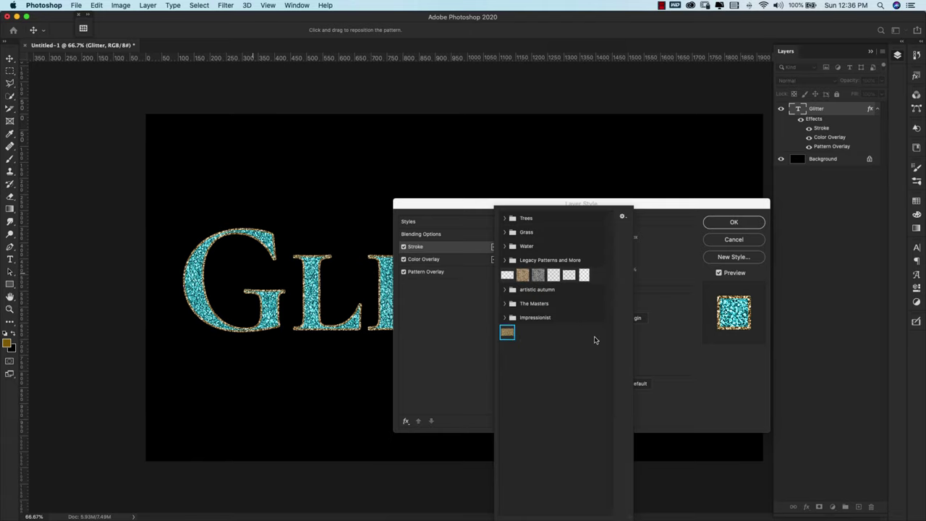
{"action": "left_click", "coordinate": [654, 262]}
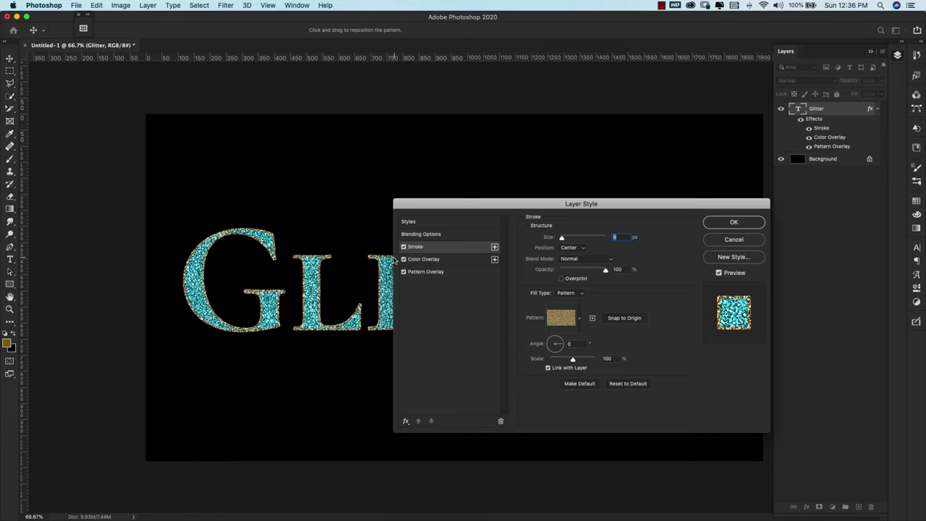
Step: Hide the Color and Pattern Overlays and lower the Glitter layer's Fill so only the outline shows
{"action": "left_click", "coordinate": [731, 223]}
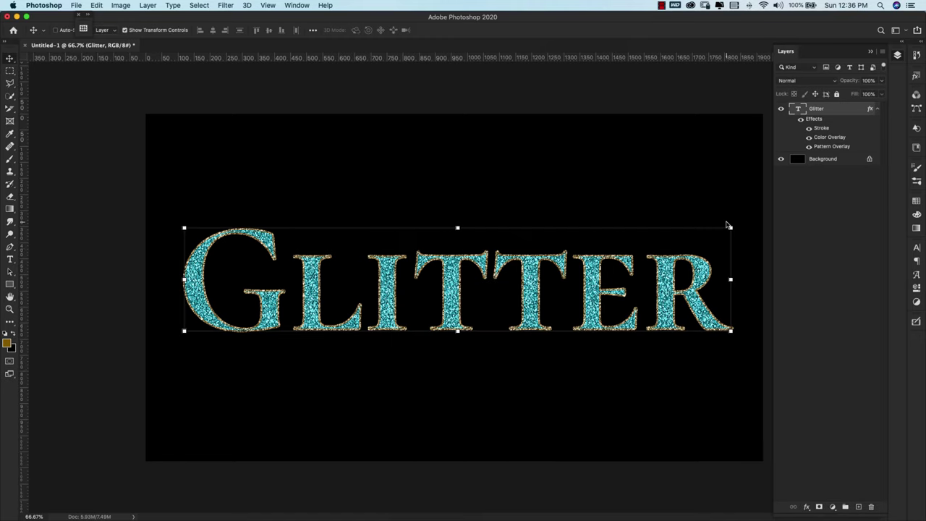
{"action": "left_click", "coordinate": [809, 137]}
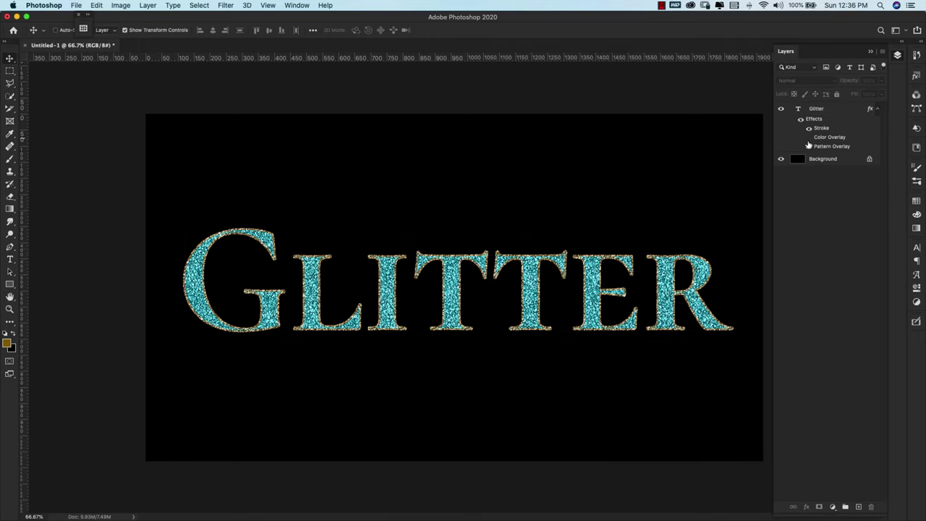
{"action": "left_click", "coordinate": [809, 146]}
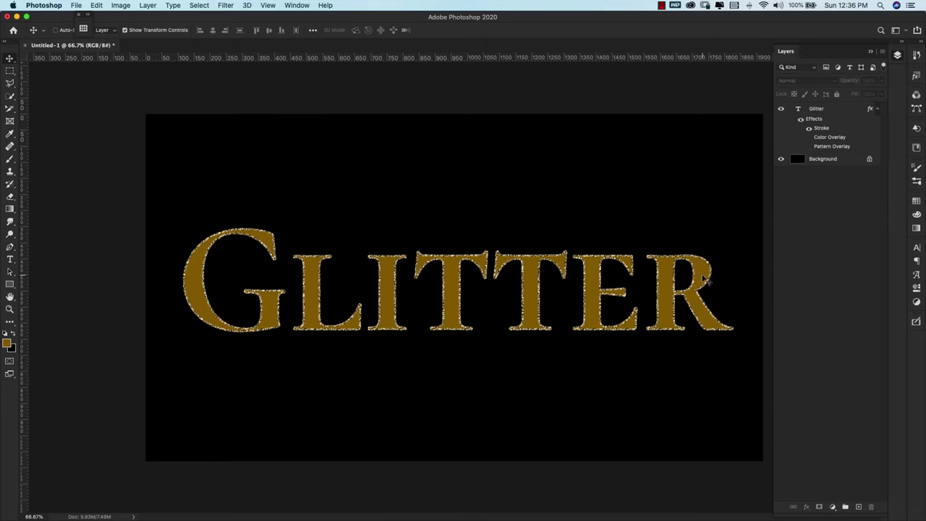
{"action": "left_click", "coordinate": [770, 273]}
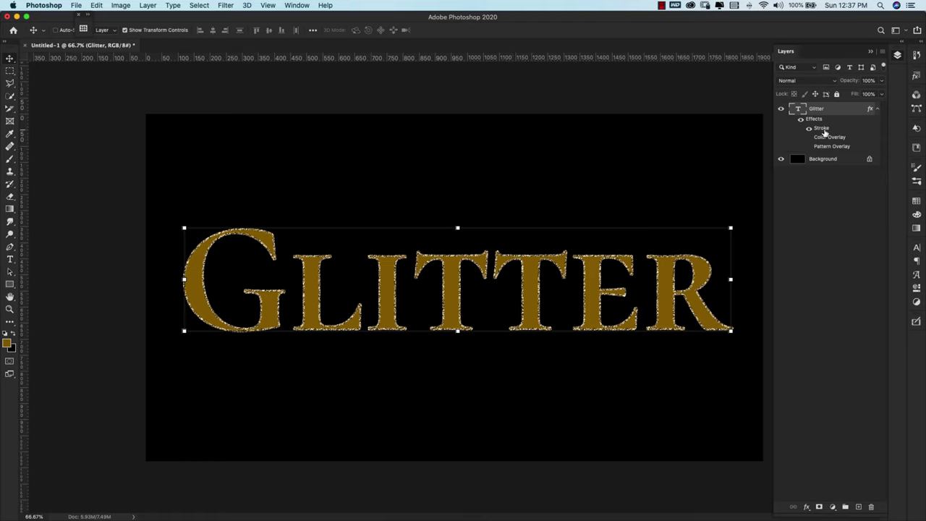
{"action": "mouse_move", "coordinate": [870, 109]}
{"action": "left_mouse_down"}
{"action": "mouse_move", "coordinate": [880, 108]}
{"action": "mouse_move", "coordinate": [819, 108]}
{"action": "left_mouse_up"}
{"action": "left_click", "coordinate": [841, 228]}
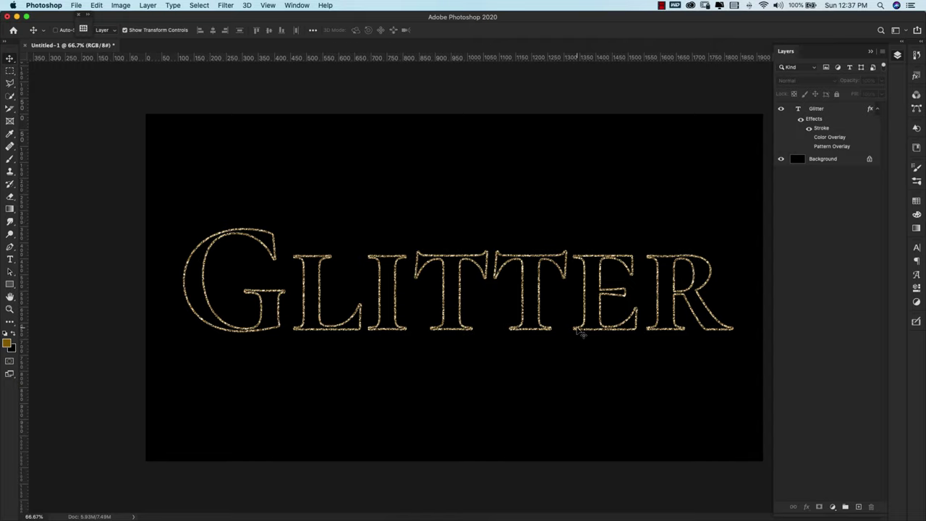
Step: Fill the Background with gold, unlock it as Layer 0, and add a glitter Pattern Overlay
{"action": "left_click", "coordinate": [799, 160]}
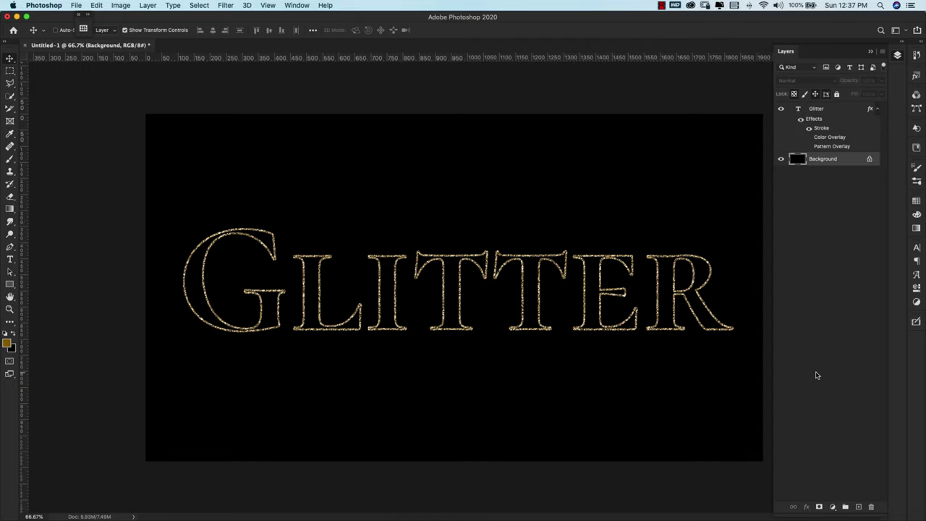
{"action": "key", "text": "x"}
{"action": "key", "text": "alt+BackSpace"}
{"action": "left_click", "coordinate": [869, 159]}
{"action": "double_click", "coordinate": [858, 162]}
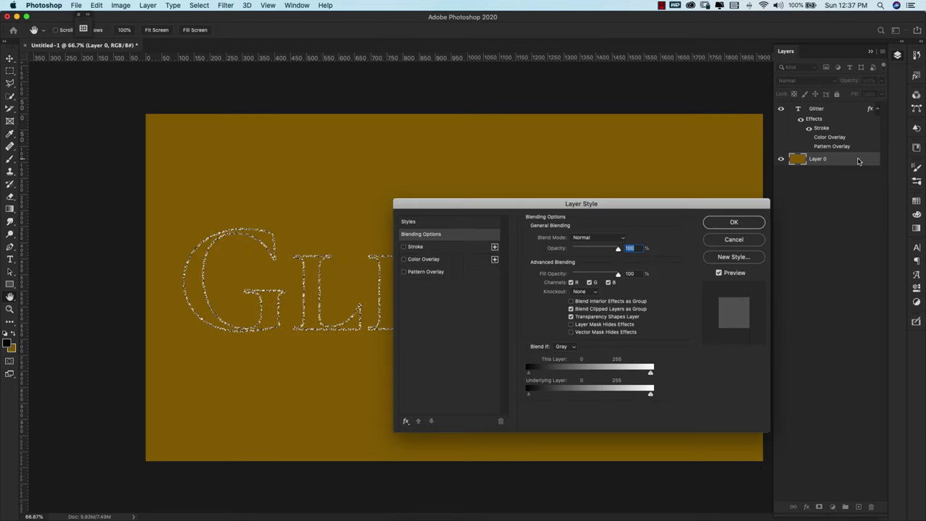
{"action": "left_click", "coordinate": [443, 272]}
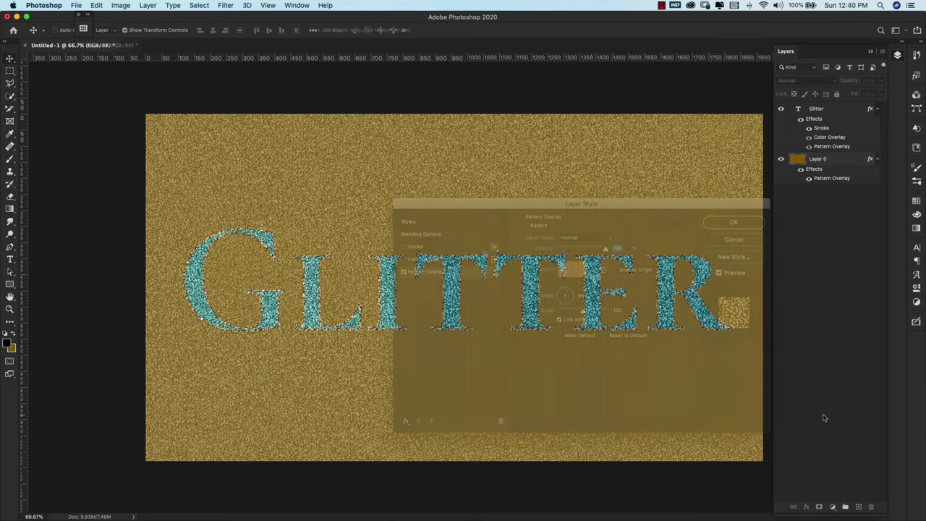